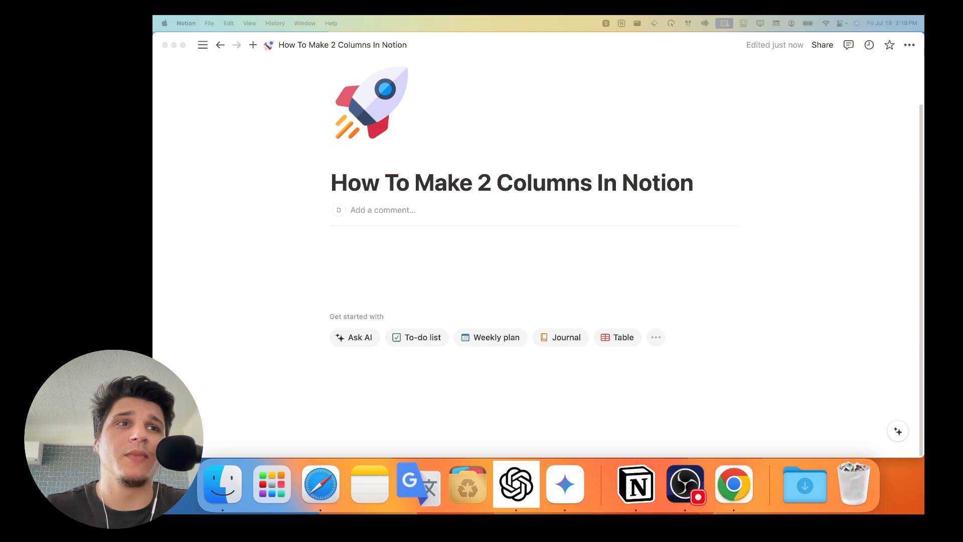
{"action": "left_click", "coordinate": [426, 243]}
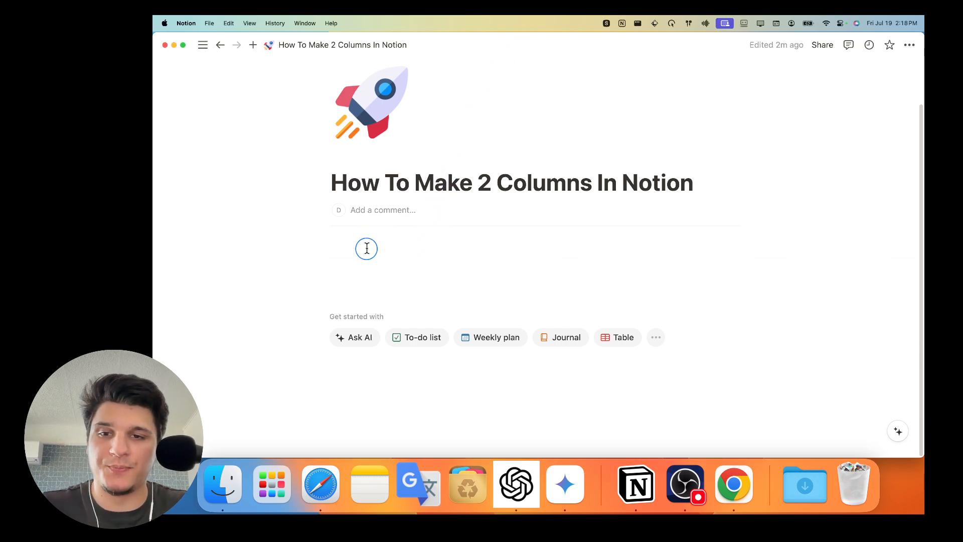
{"action": "left_click", "coordinate": [732, 181]}
{"action": "key", "text": "Return"}
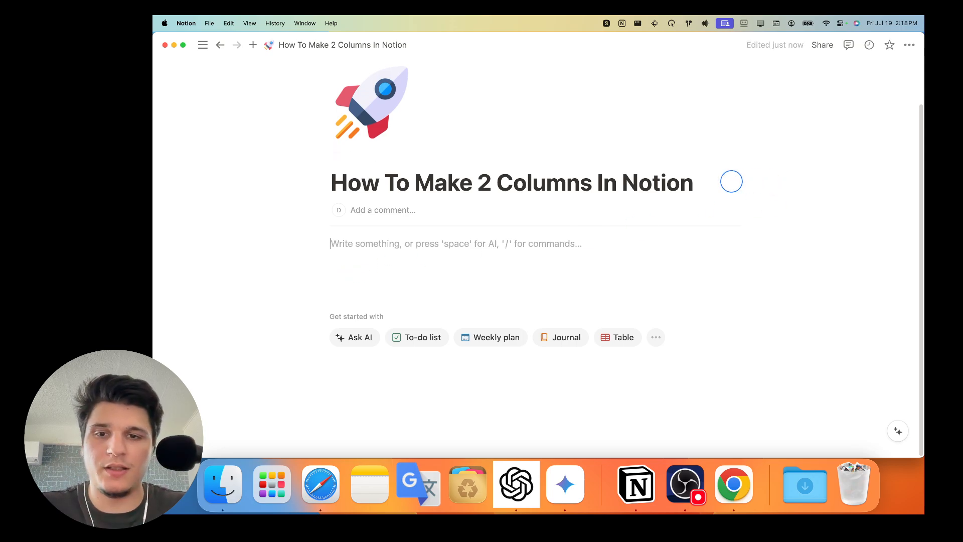
{"action": "type", "text": "/"}
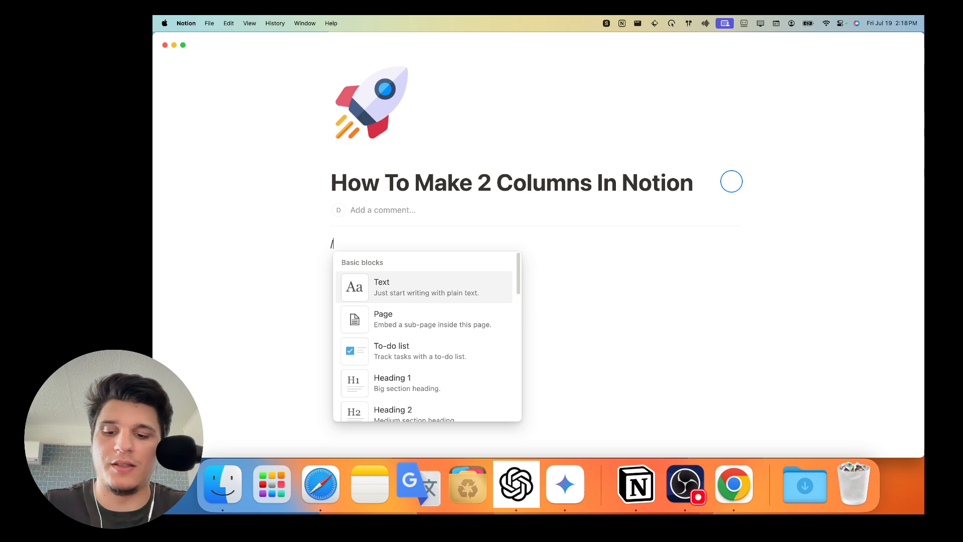
{"action": "key", "text": "Escape"}
{"action": "key", "text": "BackSpace"}
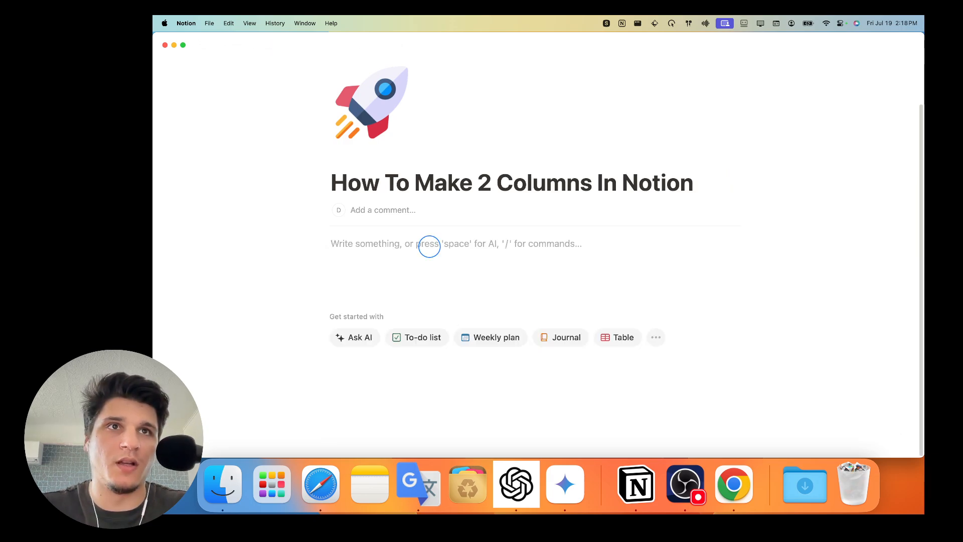
Step: Search the block commands for "col" to view the available column layouts, and clear the search text
{"action": "type", "text": "/"}
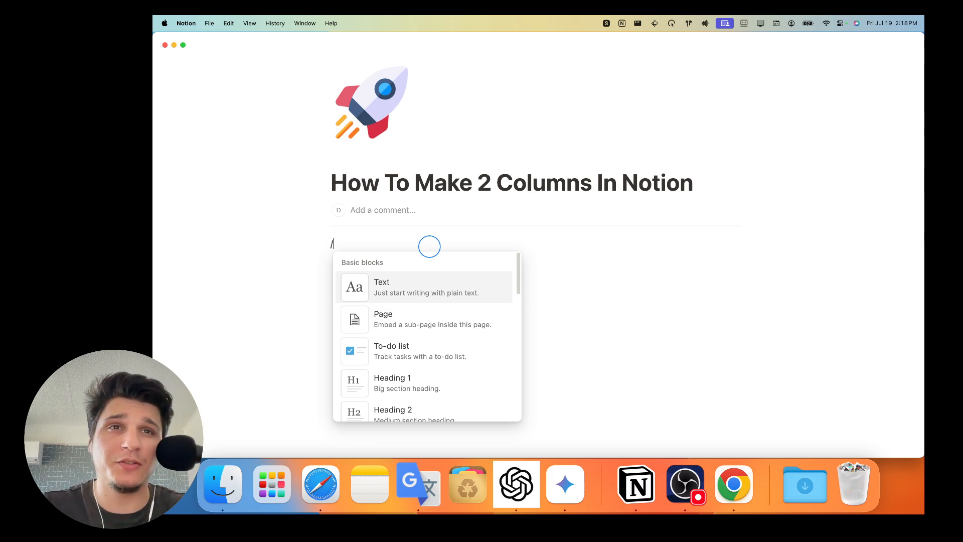
{"action": "type", "text": "col"}
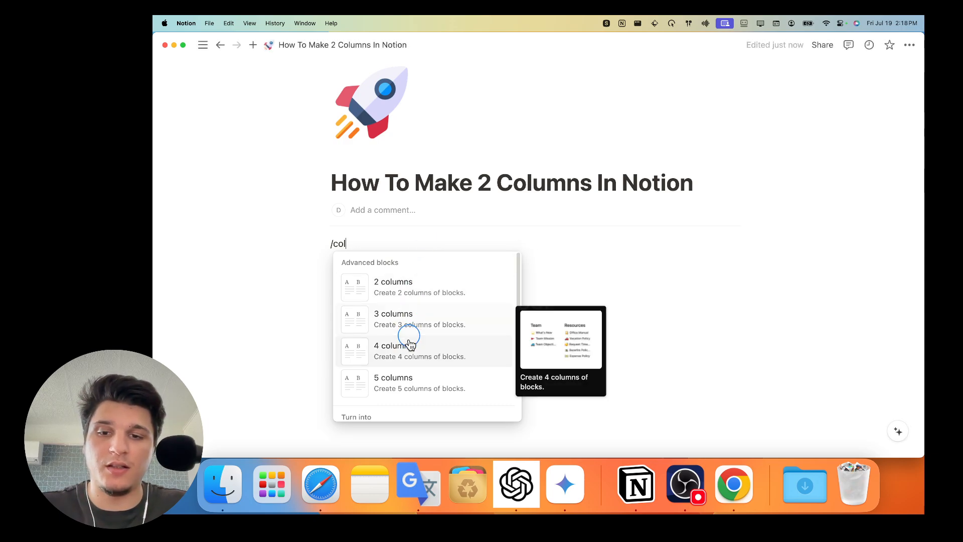
{"action": "left_click", "coordinate": [318, 259]}
{"action": "left_click", "coordinate": [355, 247]}
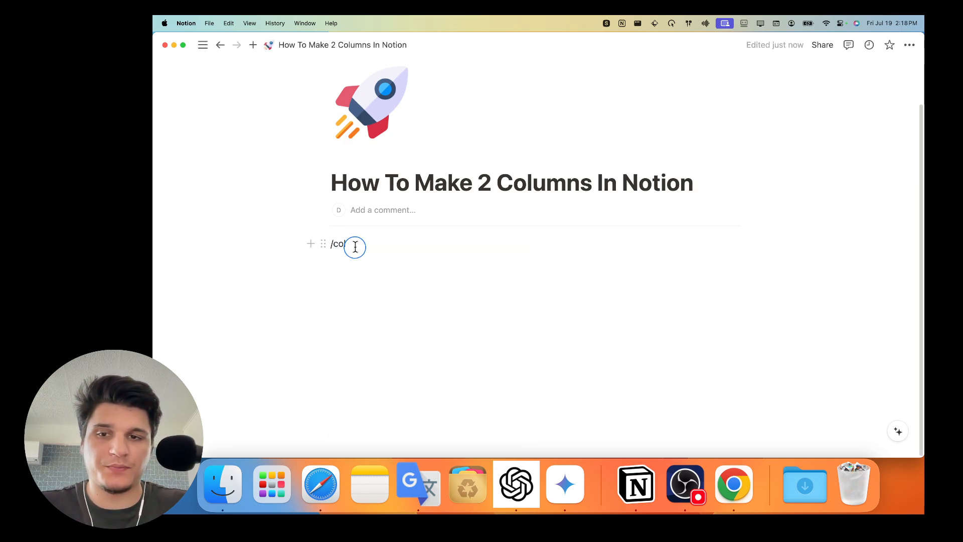
{"action": "key", "text": "BackSpace"}
{"action": "key", "text": "BackSpace"}
{"action": "key", "text": "BackSpace"}
{"action": "key", "text": "BackSpace"}
Step: Copy "2 Columns In Notion" from the page title and paste it as the first line of the page body
{"action": "left_click", "coordinate": [477, 186]}
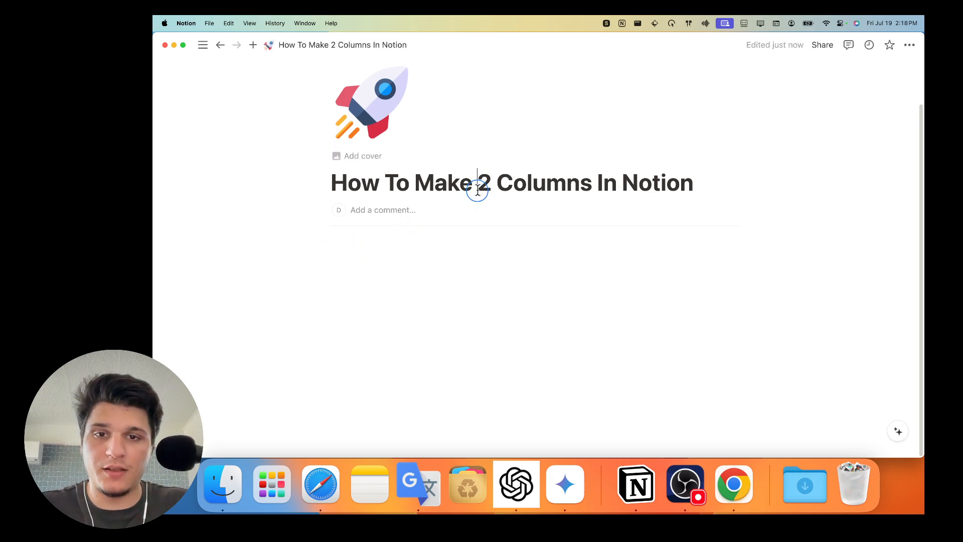
{"action": "left_click_drag", "start_coordinate": [478, 187], "coordinate": [715, 172]}
{"action": "key", "text": "super+c"}
{"action": "left_click", "coordinate": [402, 239]}
{"action": "key", "text": "super+v"}
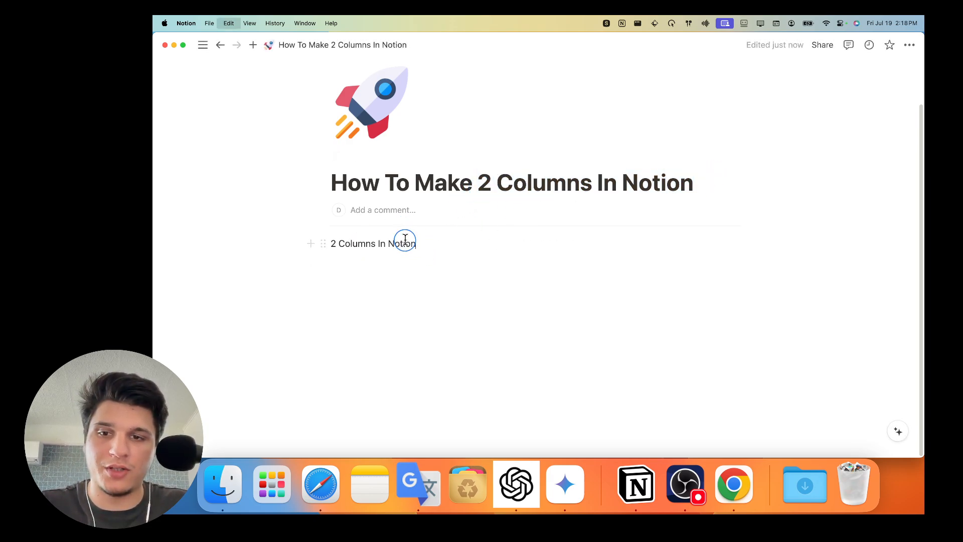
Step: Paste the copied text onto four more lines and remove the extra copies from the first line
{"action": "key", "text": "super+v"}
{"action": "key", "text": "super+v"}
{"action": "key", "text": "Return"}
{"action": "key", "text": "super+v"}
{"action": "key", "text": "Return"}
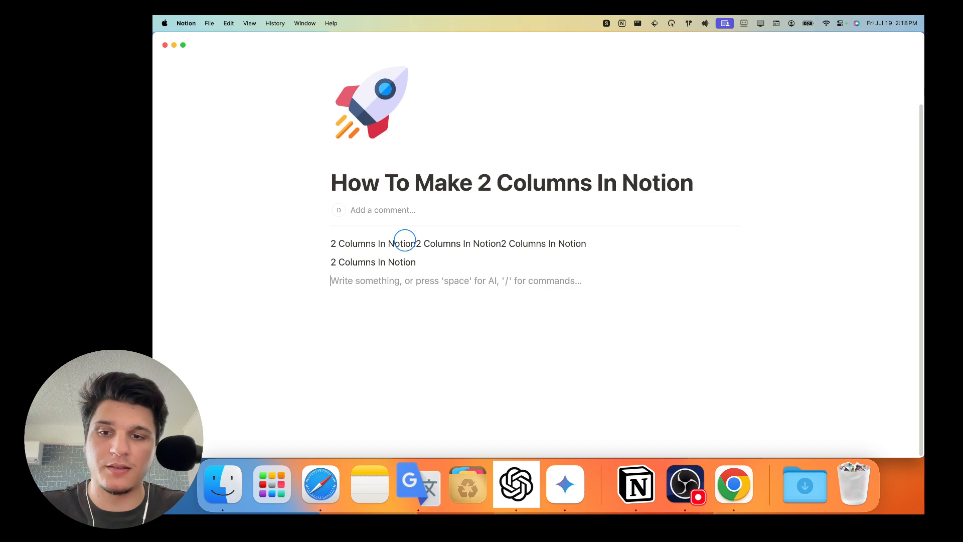
{"action": "key", "text": "super+v"}
{"action": "key", "text": "Return"}
{"action": "key", "text": "super+v"}
{"action": "key", "text": "Return"}
{"action": "key", "text": "super+v"}
{"action": "key", "text": "Return"}
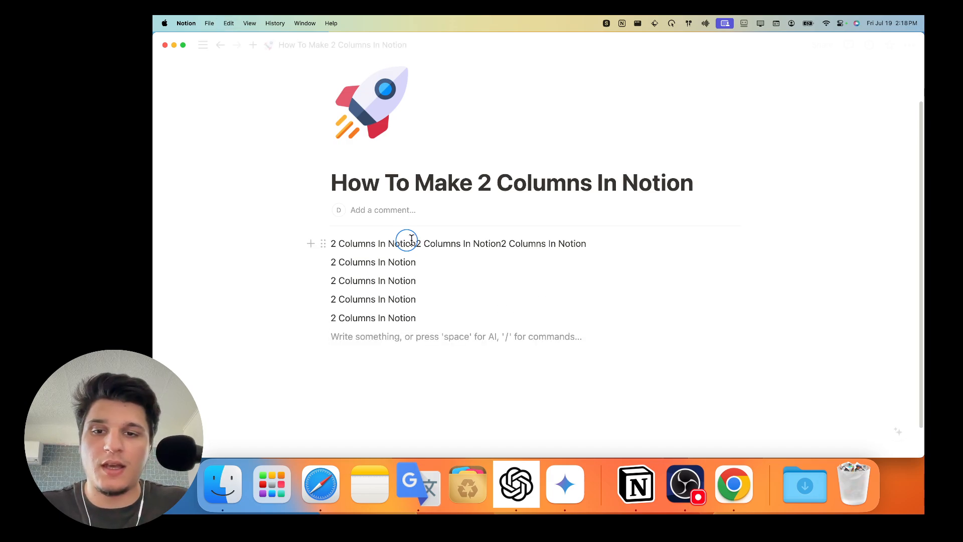
{"action": "left_click_drag", "start_coordinate": [416, 243], "coordinate": [611, 243]}
{"action": "key", "text": "BackSpace"}
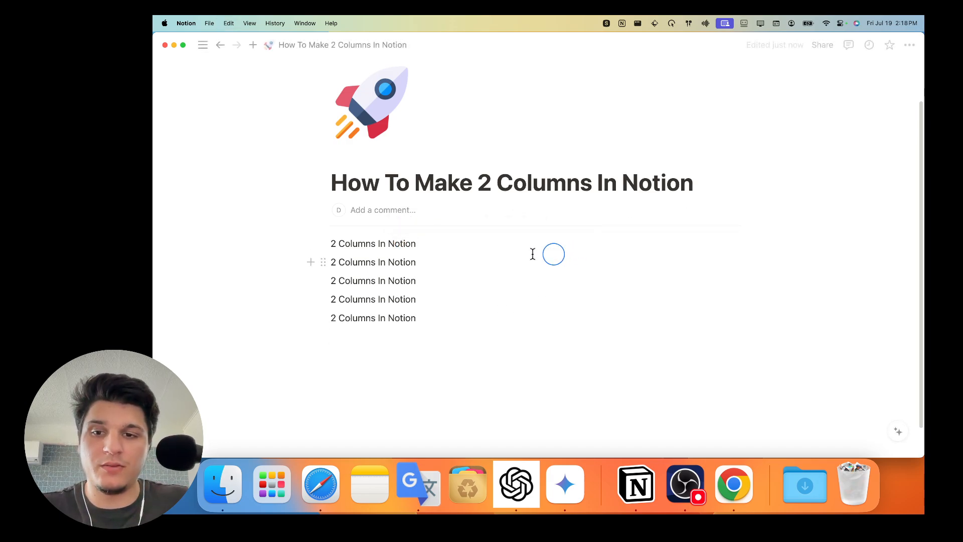
Step: Move the second and third lines beside the first to form three columns, and place the following line under the third column's text
{"action": "left_click_drag", "start_coordinate": [323, 261], "coordinate": [826, 243]}
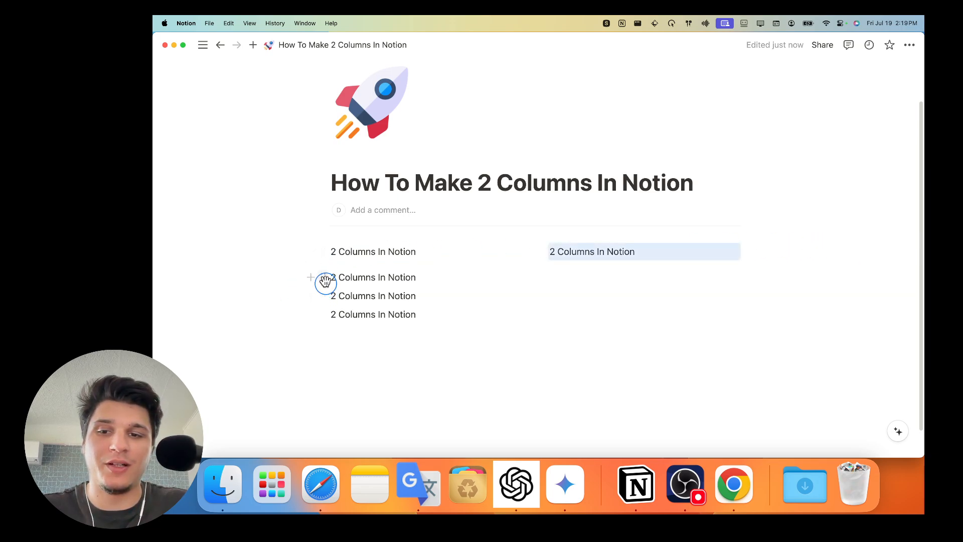
{"action": "left_click_drag", "start_coordinate": [325, 281], "coordinate": [820, 247]}
{"action": "left_click_drag", "start_coordinate": [326, 277], "coordinate": [472, 273]}
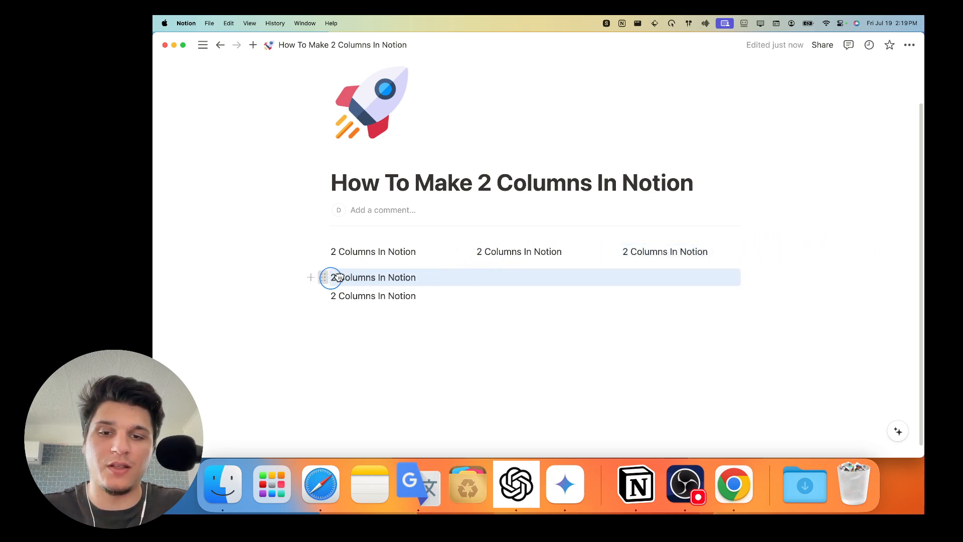
{"action": "left_click_drag", "start_coordinate": [338, 277], "coordinate": [671, 262]}
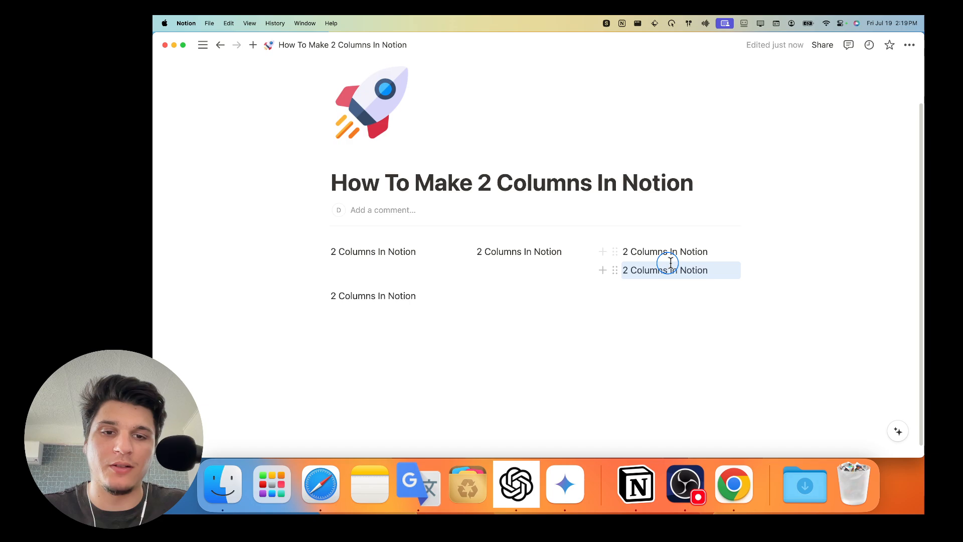
Step: Append "d" to the middle column's text and add a new line reading "dfdf" in that column
{"action": "left_click", "coordinate": [507, 263]}
{"action": "left_click", "coordinate": [567, 250]}
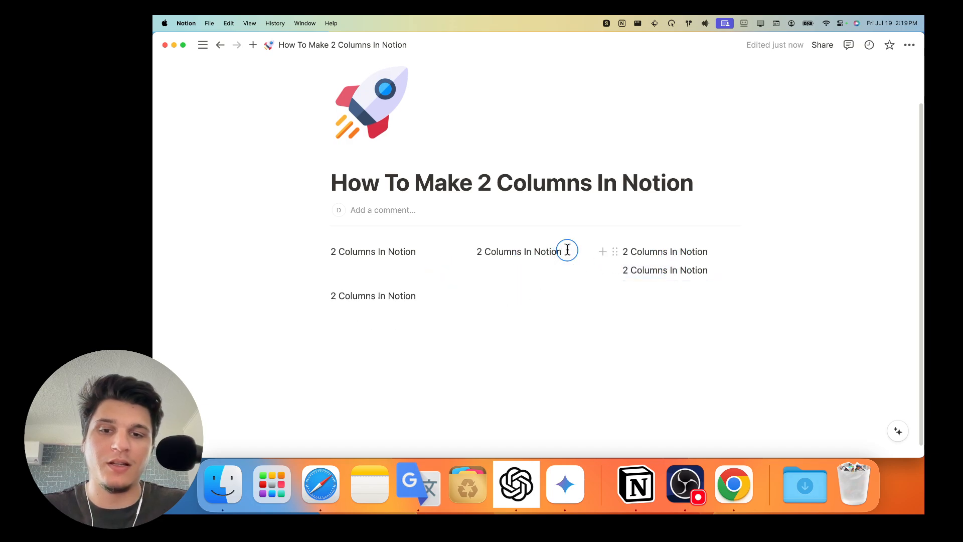
{"action": "type", "text": "d"}
{"action": "key", "text": "Return"}
{"action": "type", "text": "dfdf"}
{"action": "key", "text": "Return"}
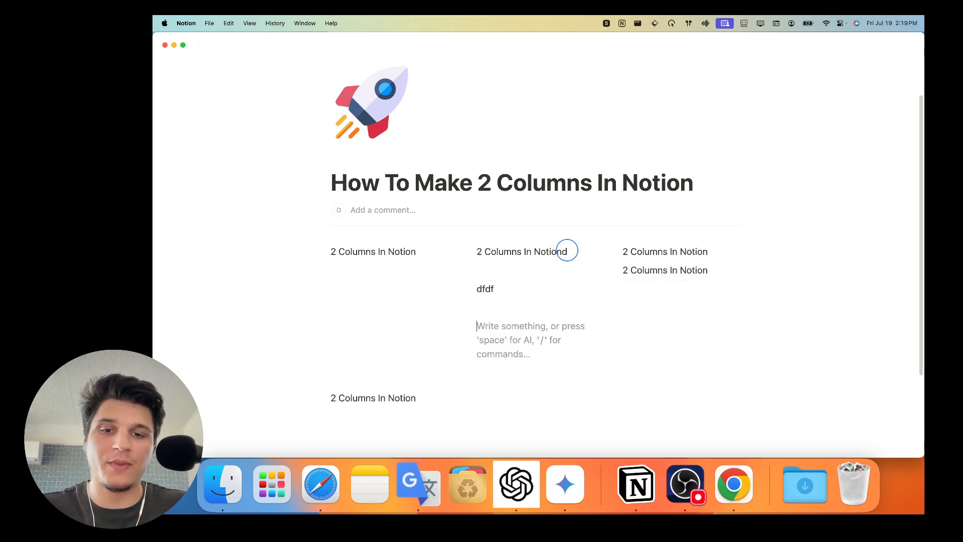
Step: Move the remaining line from below the columns into the first column, under its existing text
{"action": "left_click", "coordinate": [347, 356]}
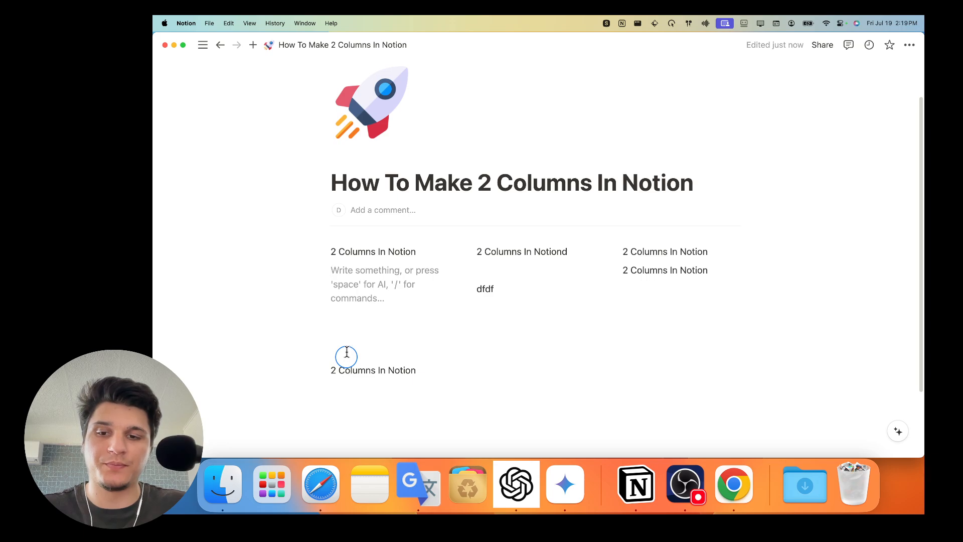
{"action": "left_click_drag", "start_coordinate": [326, 372], "coordinate": [352, 262]}
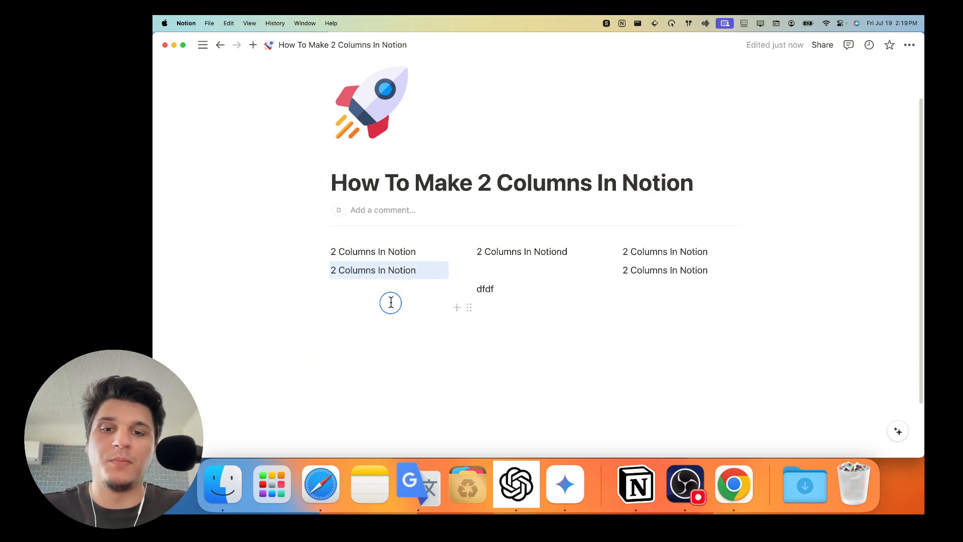
{"action": "left_click", "coordinate": [373, 331]}
Step: Search the block commands for "c" on an empty line below the columns and browse the suggested blocks
{"action": "left_click", "coordinate": [364, 367]}
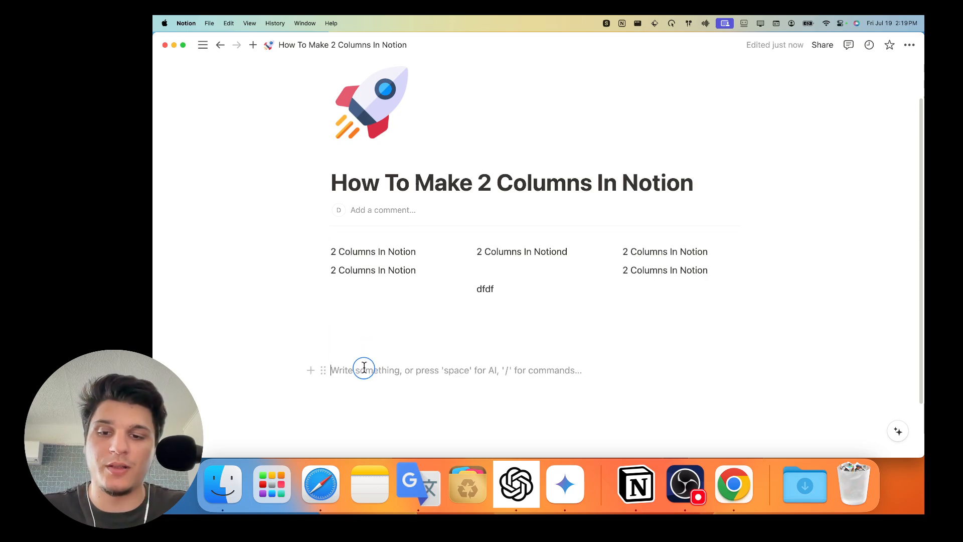
{"action": "type", "text": "/c"}
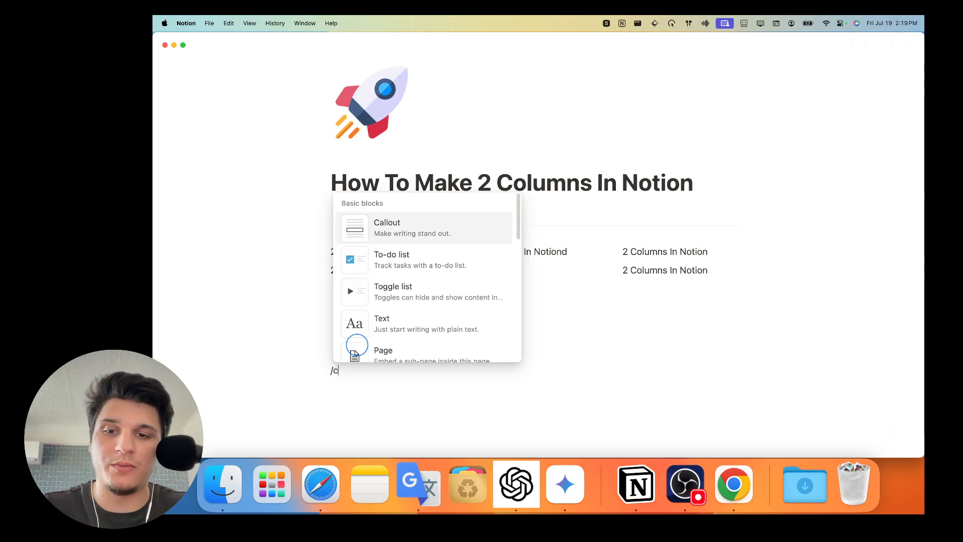
{"action": "scroll", "coordinate": [409, 296], "scroll_direction": "down", "scroll_amount": 3}
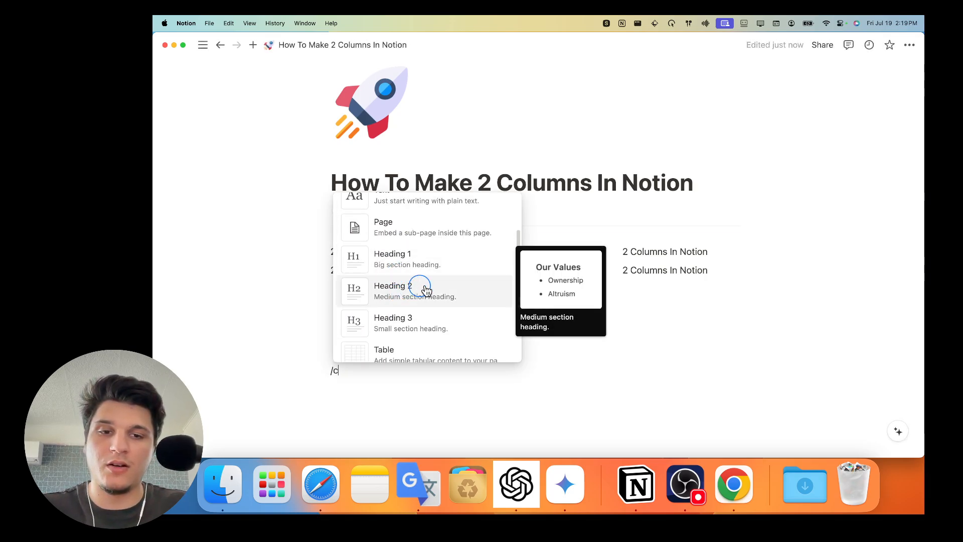
{"action": "left_click", "coordinate": [633, 271]}
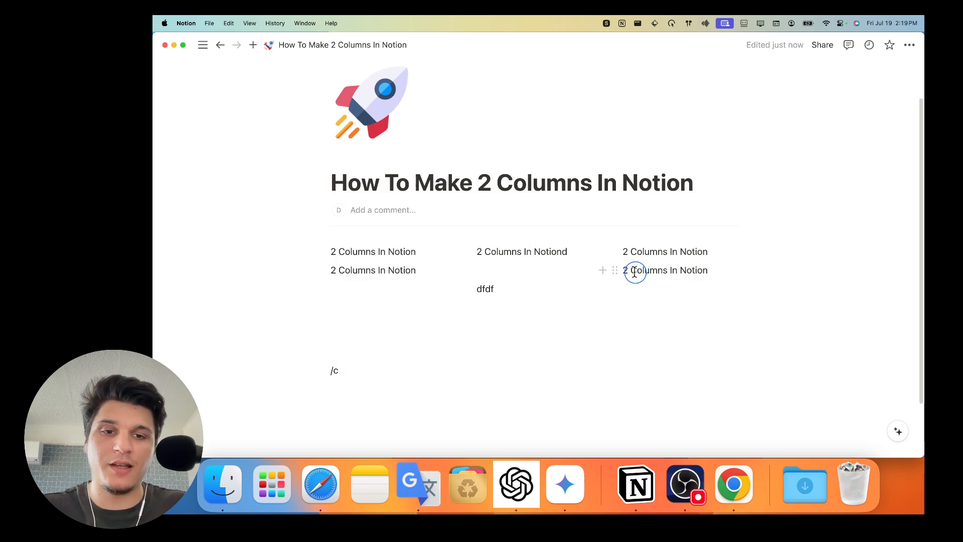
Step: Delete both text lines and one empty block from the middle column, and narrow that column
{"action": "left_click", "coordinate": [470, 253]}
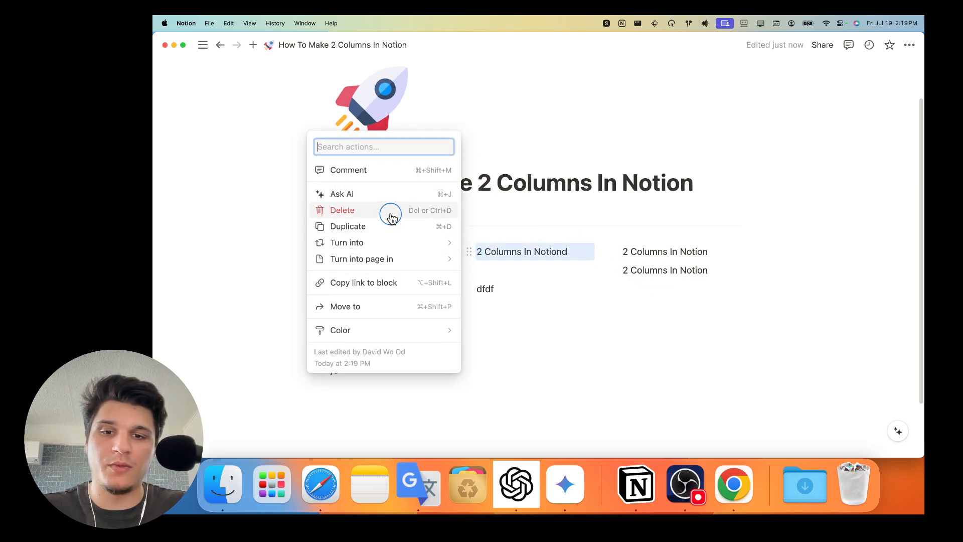
{"action": "left_click", "coordinate": [389, 211]}
{"action": "left_click", "coordinate": [470, 264]}
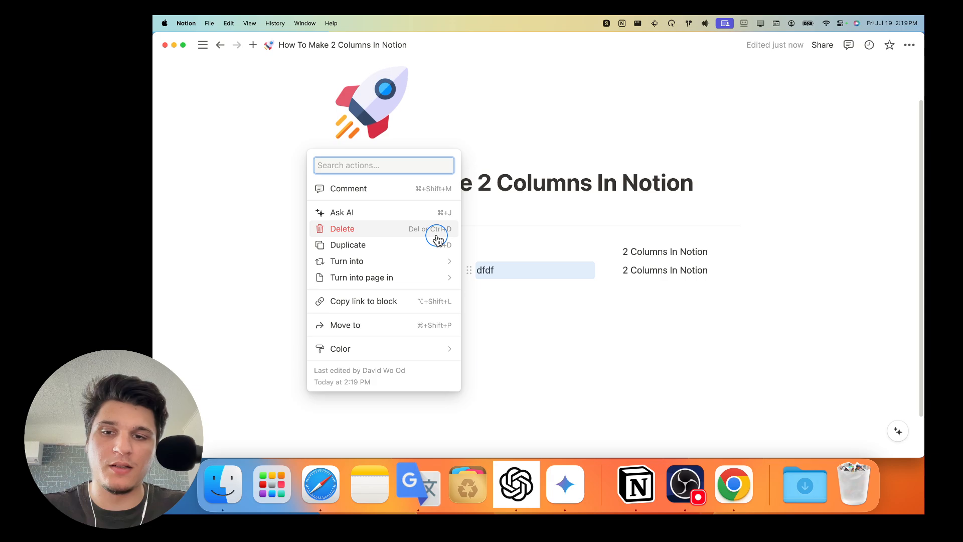
{"action": "left_click", "coordinate": [437, 231]}
{"action": "left_click", "coordinate": [470, 250]}
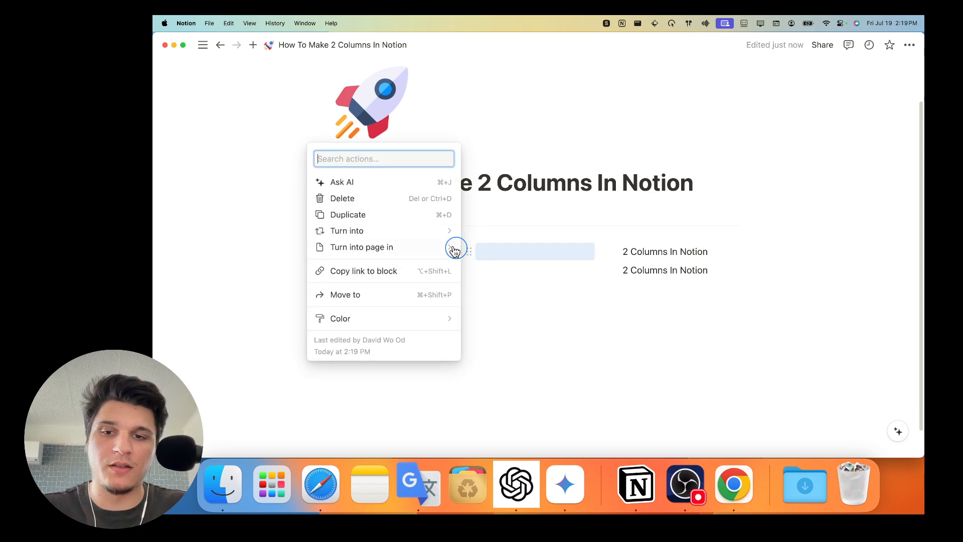
{"action": "left_click", "coordinate": [409, 211]}
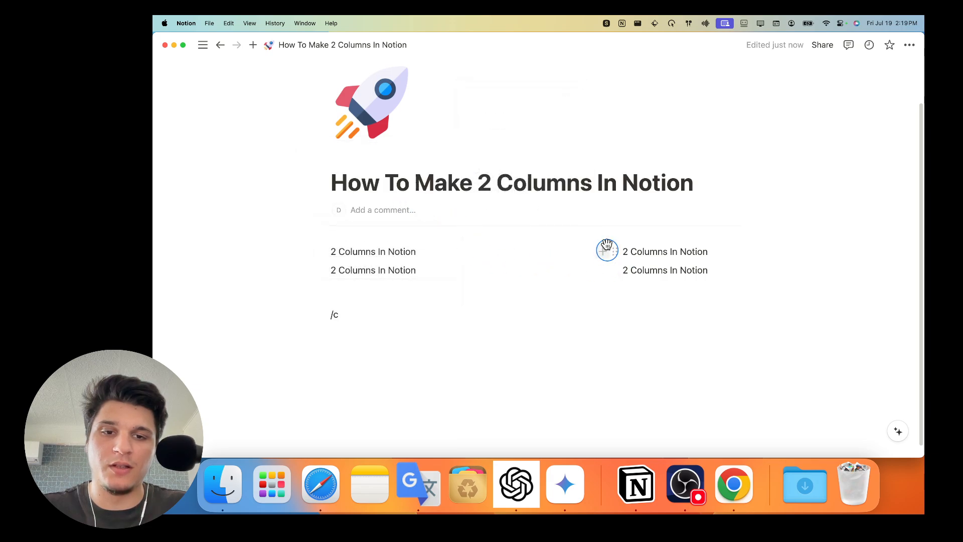
{"action": "left_click_drag", "start_coordinate": [604, 247], "coordinate": [440, 255]}
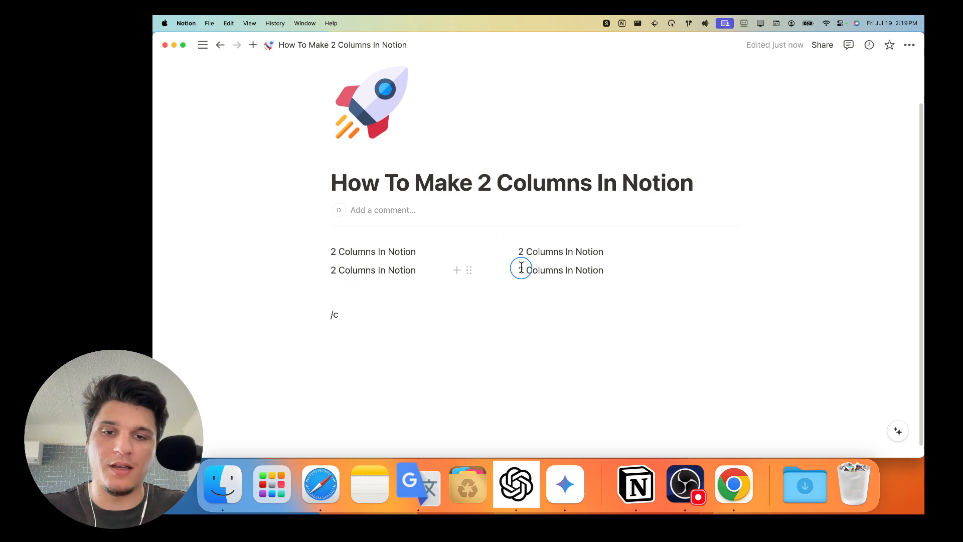
Step: Replace the second line in the last column with a nested 2 columns block, using the block command "/c2"
{"action": "left_click_drag", "start_coordinate": [522, 270], "coordinate": [647, 271]}
{"action": "key", "text": "BackSpace"}
{"action": "key", "text": "BackSpace"}
{"action": "type", "text": "/"}
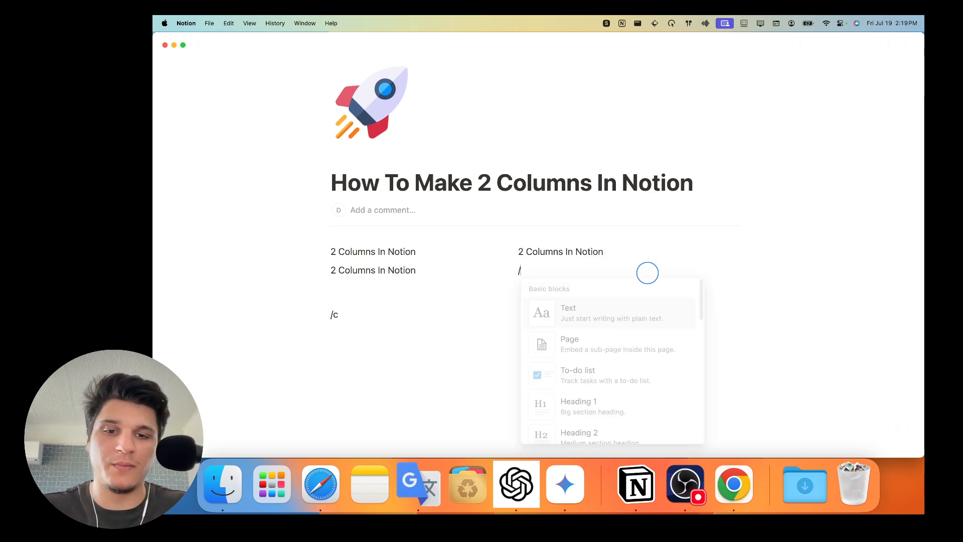
{"action": "type", "text": "c"}
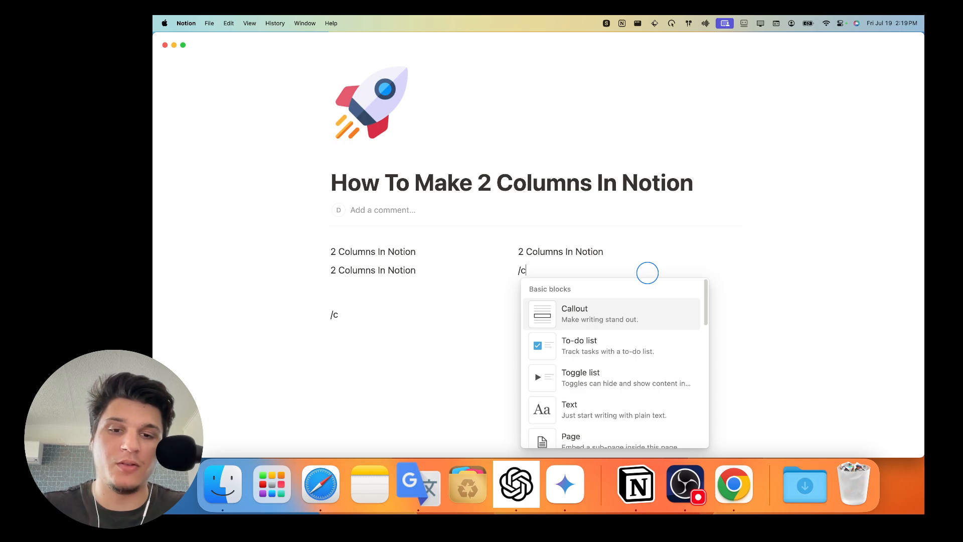
{"action": "type", "text": "2"}
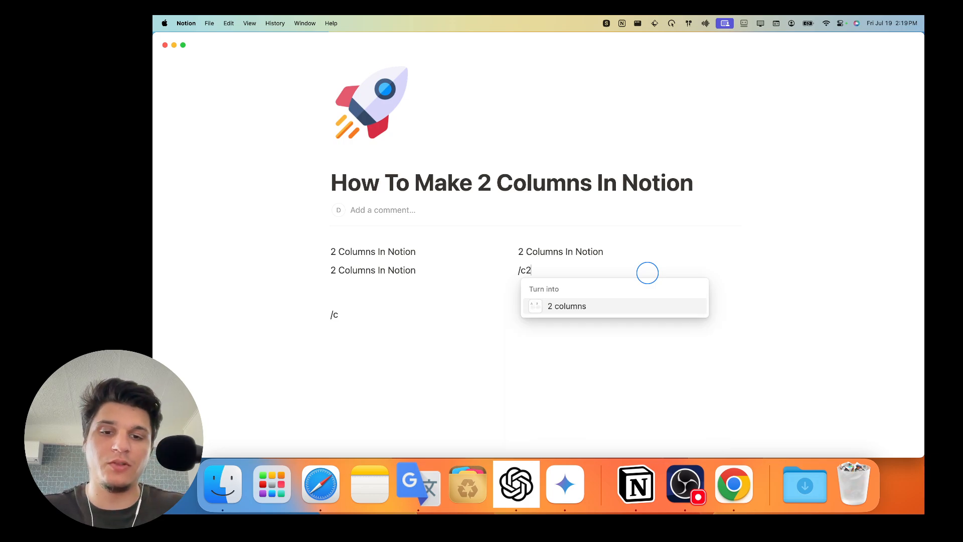
{"action": "key", "text": "Return"}
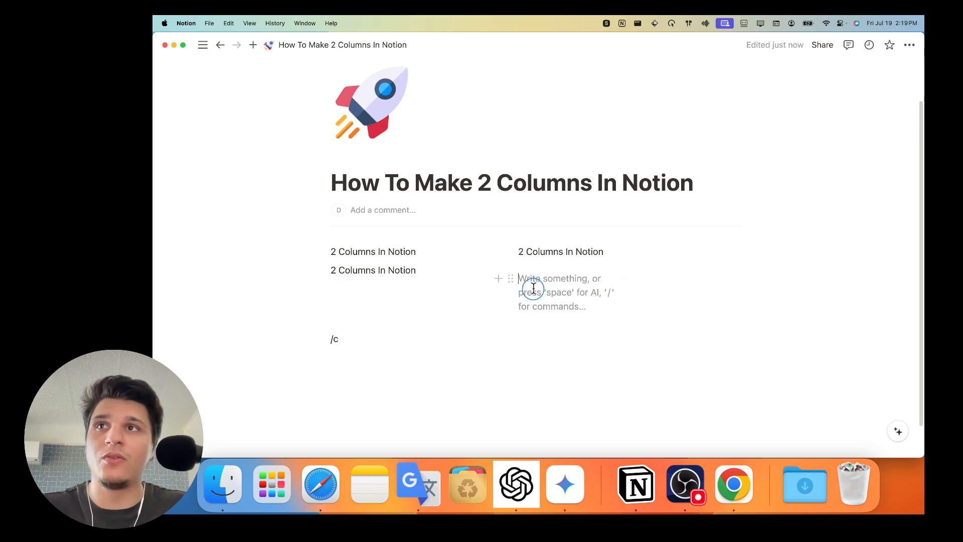
Step: Enter "Columns 1" and "Column 2" in the two nested columns, and slightly narrow the first one
{"action": "key", "text": "Caps_Lock"}
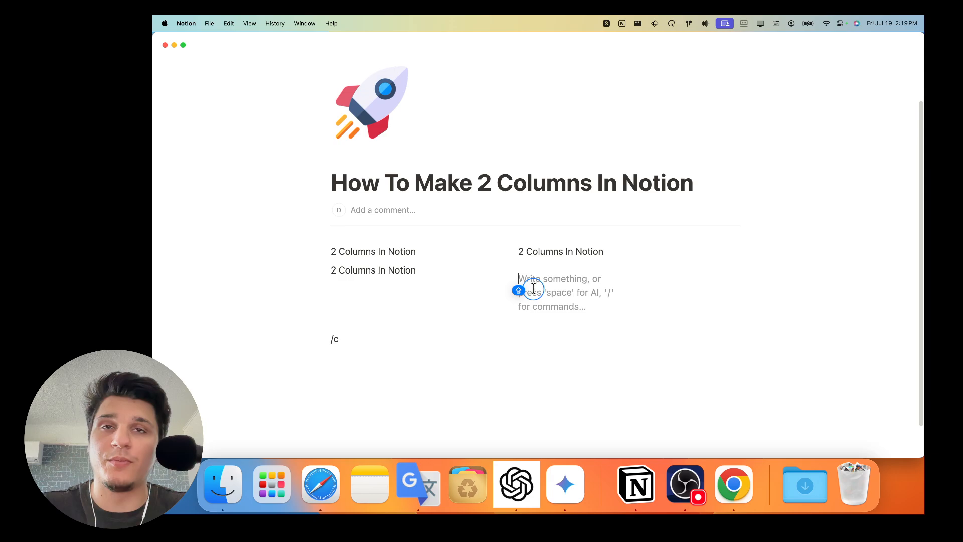
{"action": "type", "text": "Columns 1"}
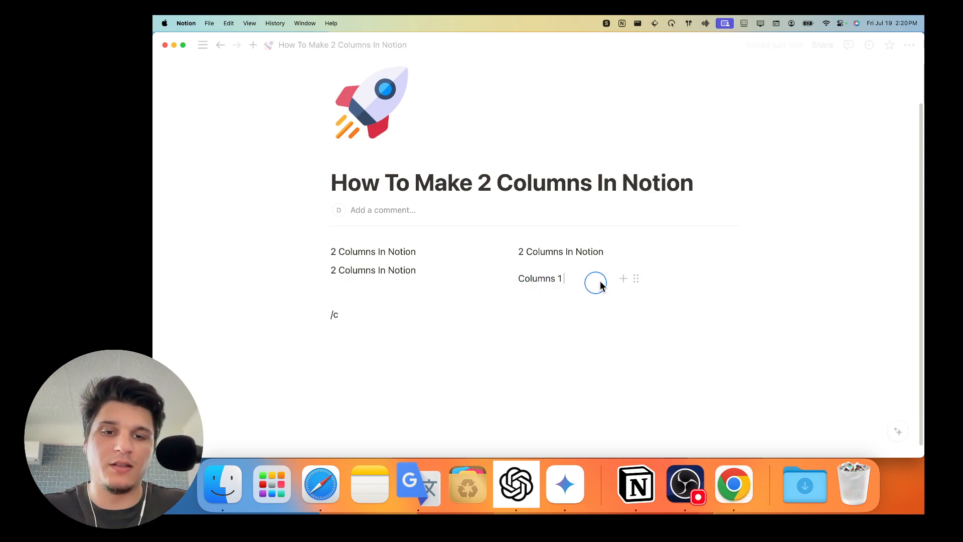
{"action": "left_click", "coordinate": [656, 279]}
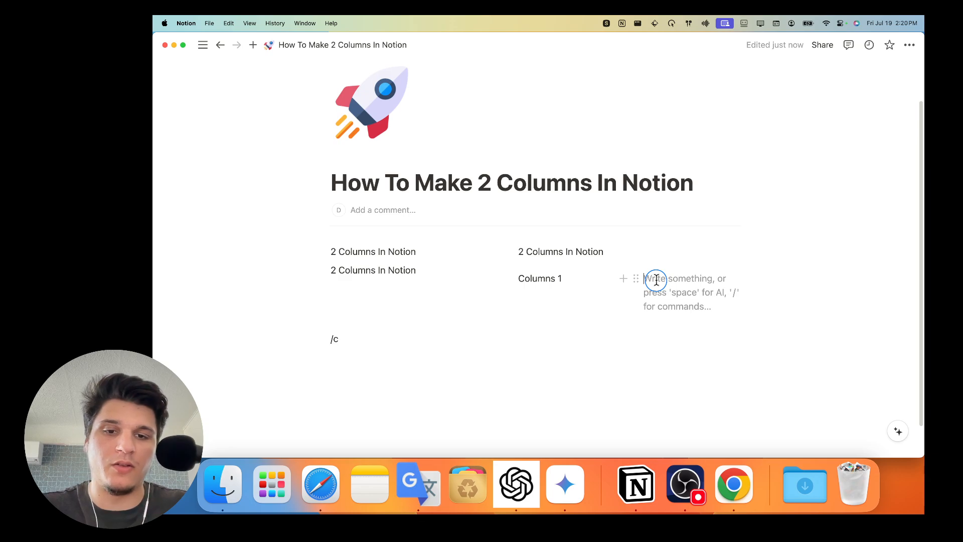
{"action": "type", "text": "Column 2"}
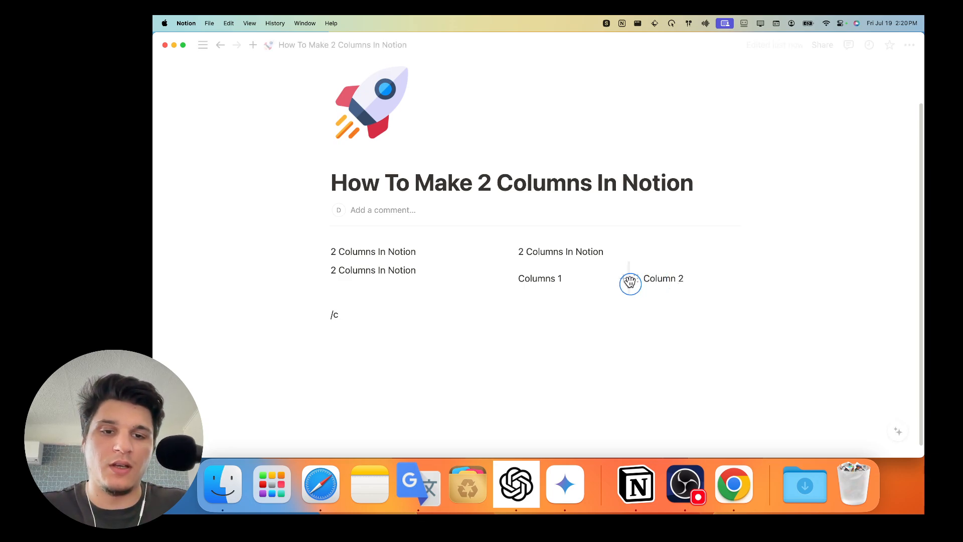
{"action": "left_click_drag", "start_coordinate": [627, 271], "coordinate": [569, 271]}
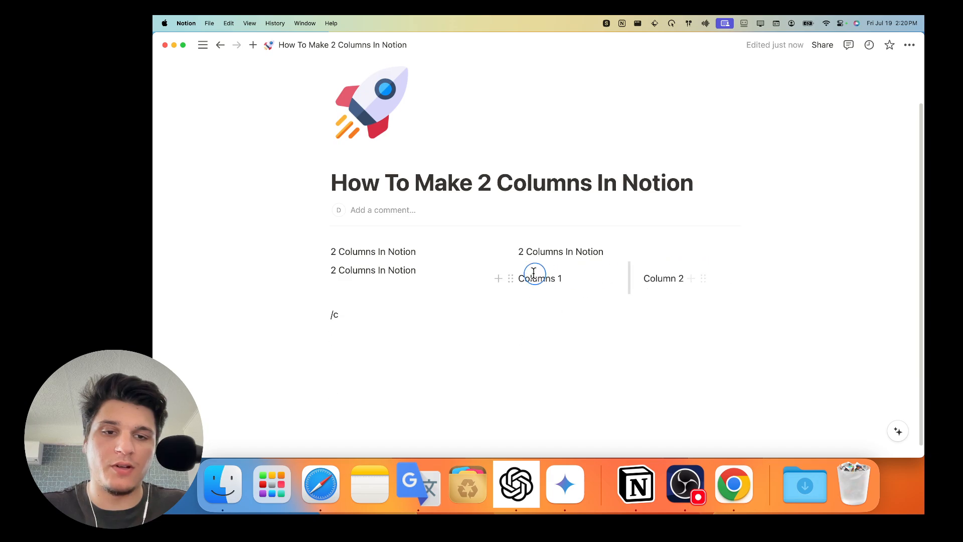
Step: Fill the first nested column with repeated copies of its text "Columns 1"
{"action": "left_click_drag", "start_coordinate": [645, 276], "coordinate": [522, 277]}
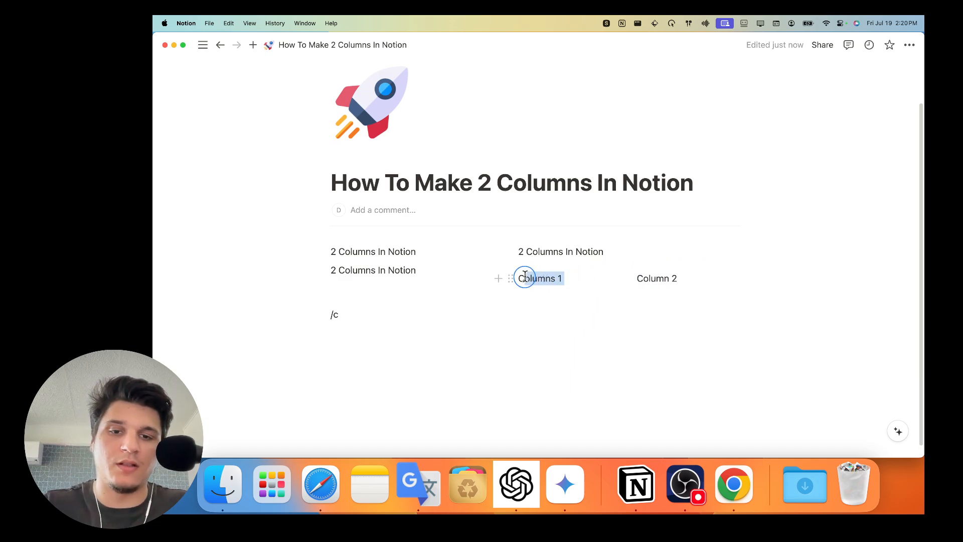
{"action": "key", "text": "super+c"}
{"action": "key", "text": "super+v"}
{"action": "key", "text": "super+v"}
{"action": "key", "text": "super+v"}
{"action": "key", "text": "super+v"}
{"action": "key", "text": "super+v"}
{"action": "key", "text": "super+v"}
{"action": "key", "text": "super+v"}
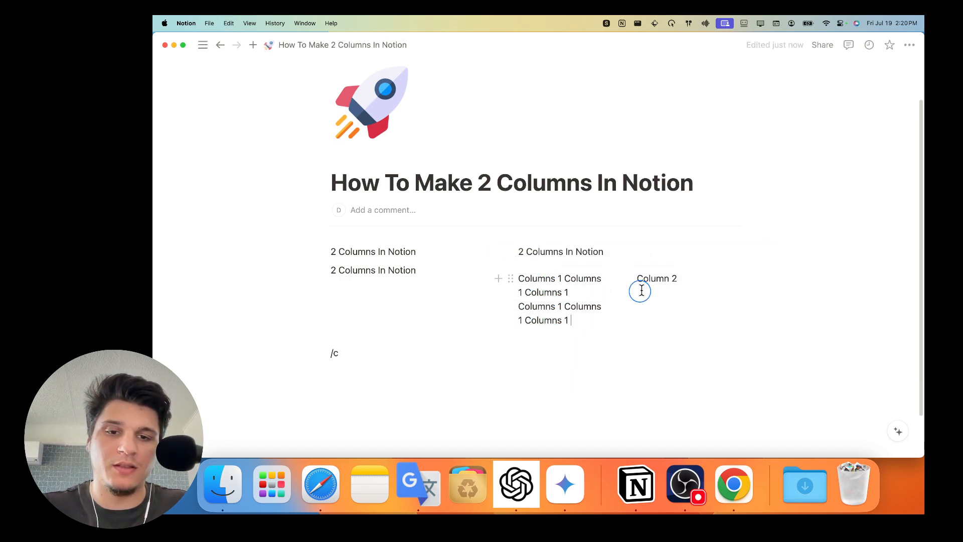
Step: Fill the second nested column with repeated copies of "Column 2", and widen the first nested column
{"action": "double_click", "coordinate": [656, 279]}
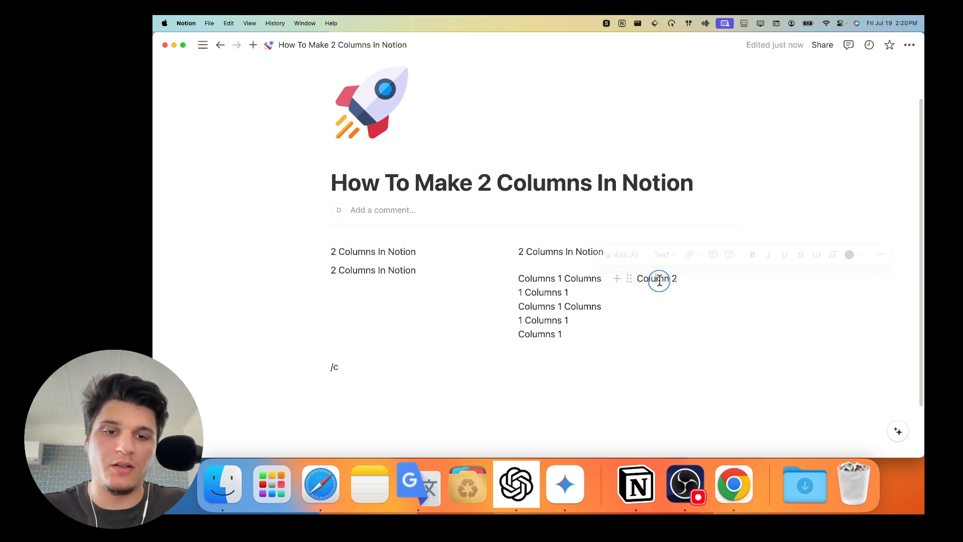
{"action": "triple_click", "coordinate": [660, 281]}
{"action": "key", "text": "super+c"}
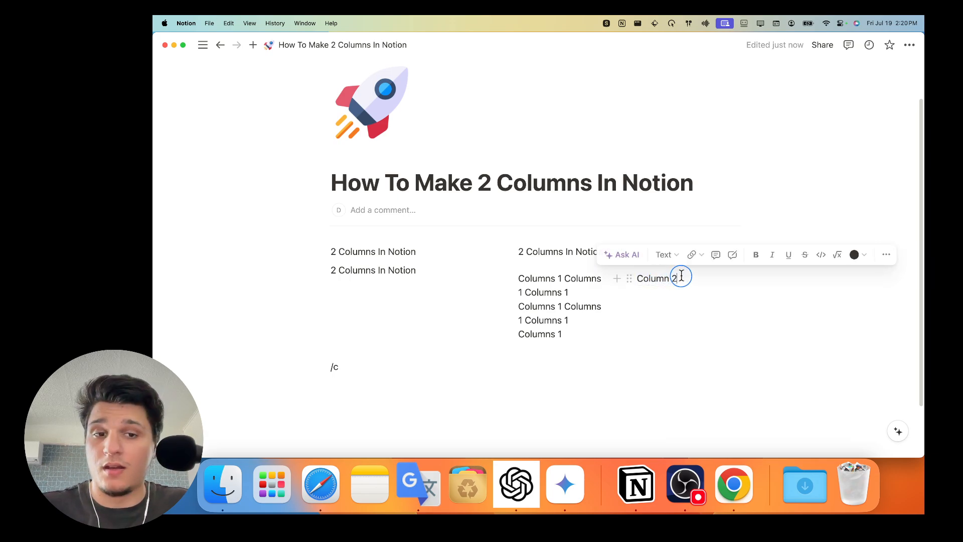
{"action": "left_click", "coordinate": [678, 278]}
{"action": "key", "text": "super+v"}
{"action": "key", "text": "super+v"}
{"action": "key", "text": "super+v"}
{"action": "key", "text": "super+v"}
{"action": "key", "text": "super+v"}
{"action": "key", "text": "super+v"}
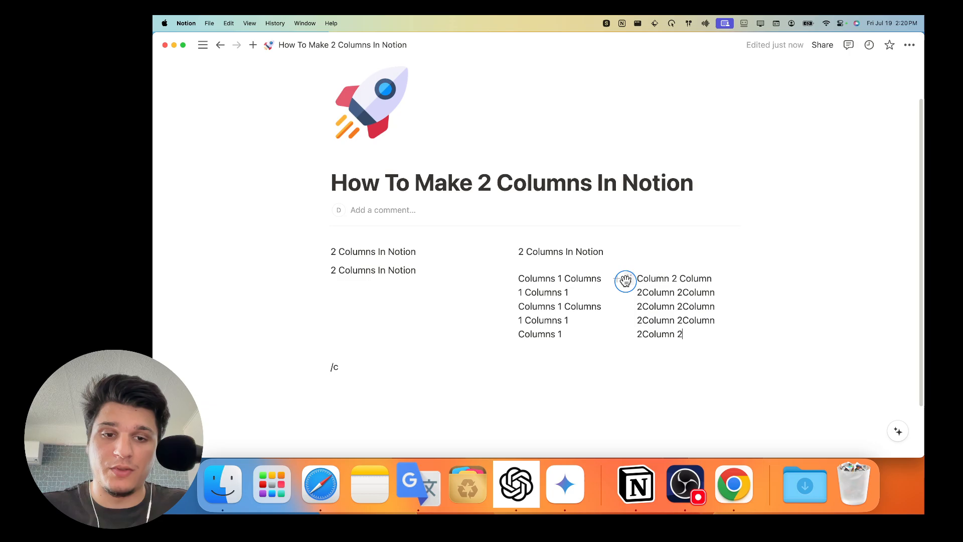
{"action": "left_click_drag", "start_coordinate": [622, 300], "coordinate": [660, 300]}
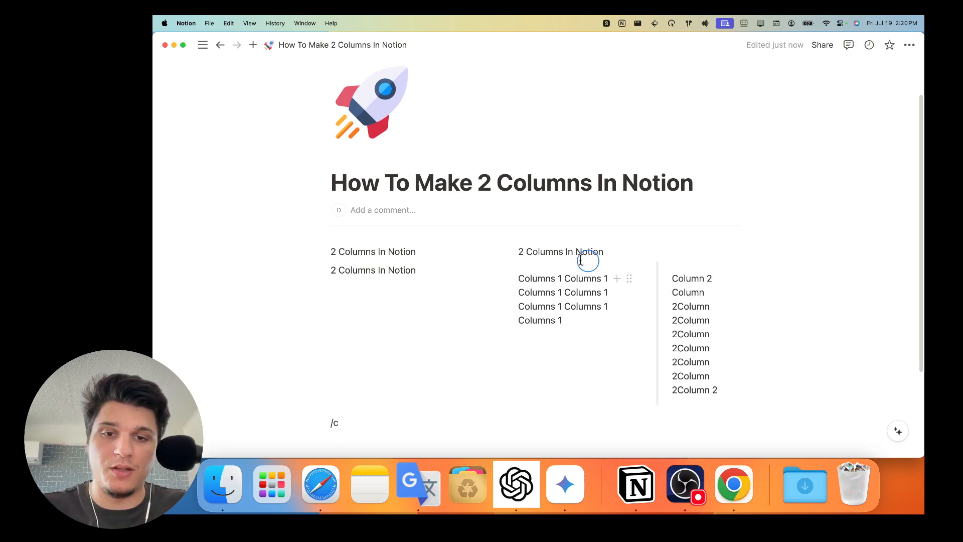
Step: Turn the "2 Columns In Notion" line above the nested columns into a Heading 2
{"action": "left_click", "coordinate": [508, 253]}
{"action": "mouse_move", "coordinate": [482, 251]}
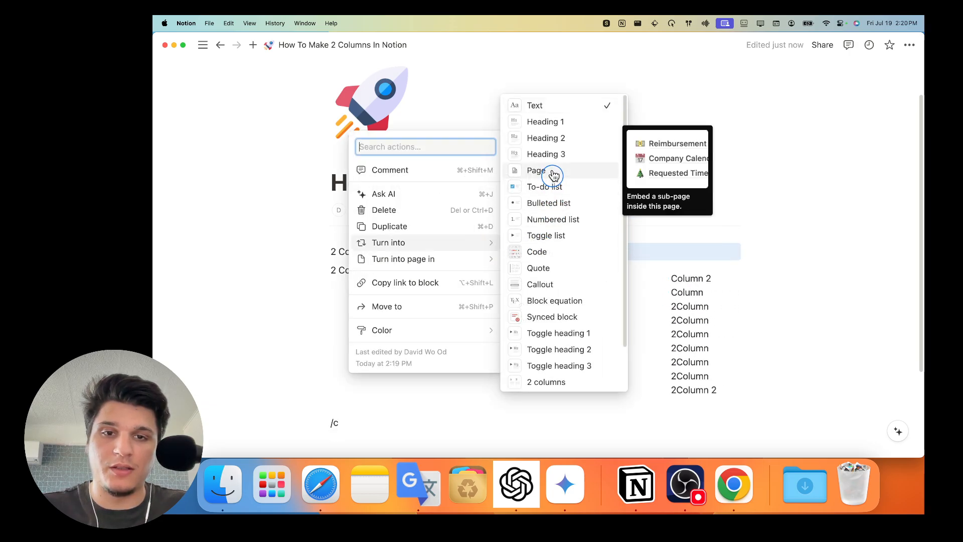
{"action": "left_click", "coordinate": [552, 138]}
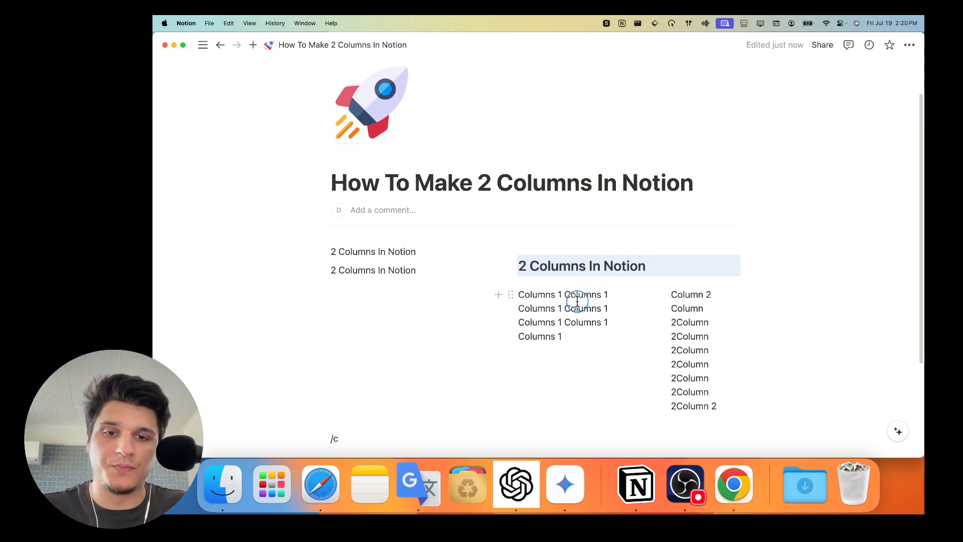
{"action": "left_click", "coordinate": [449, 277]}
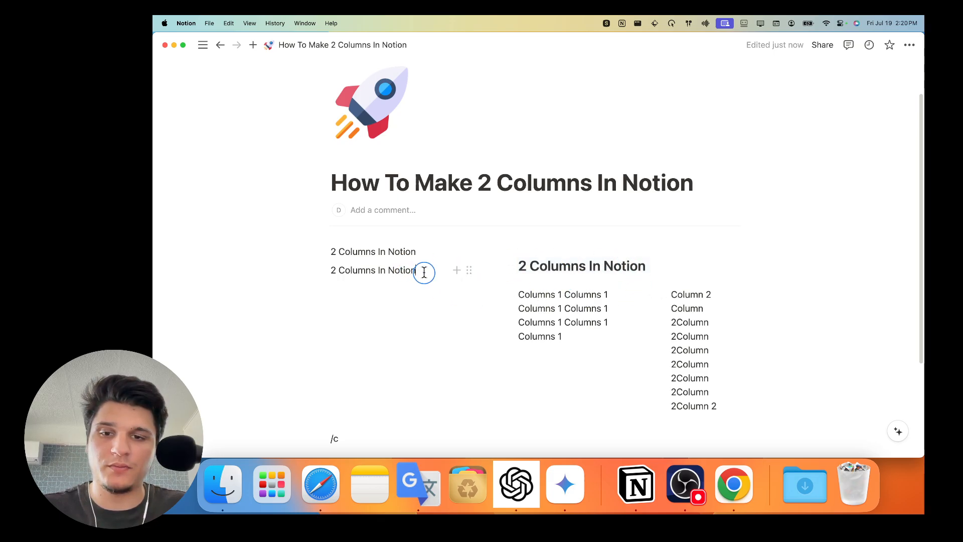
Step: Look up the 4 columns block with "/c4" on a new line in the first column, leaving the command as text
{"action": "left_click_drag", "start_coordinate": [423, 271], "coordinate": [318, 251]}
{"action": "left_click", "coordinate": [394, 315]}
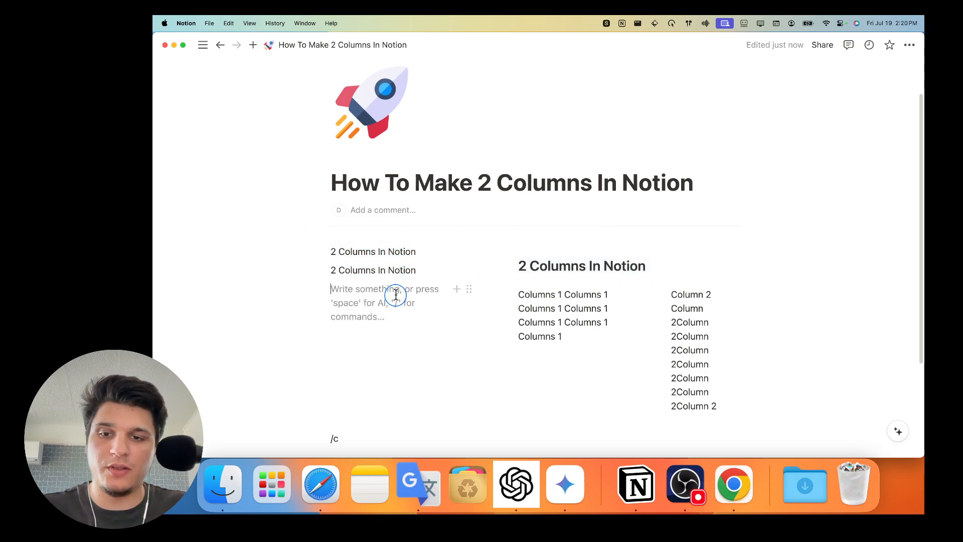
{"action": "type", "text": "/c"}
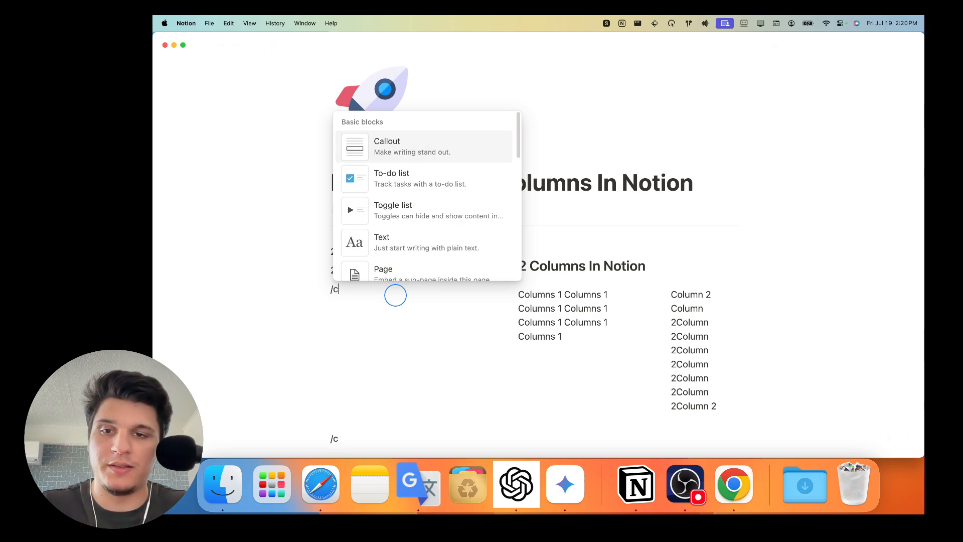
{"action": "type", "text": "4"}
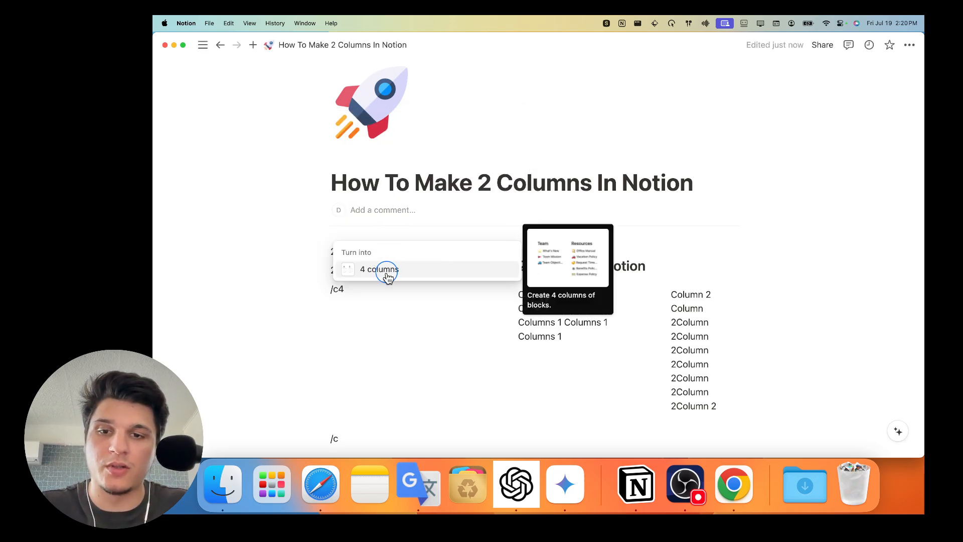
{"action": "left_click", "coordinate": [395, 317]}
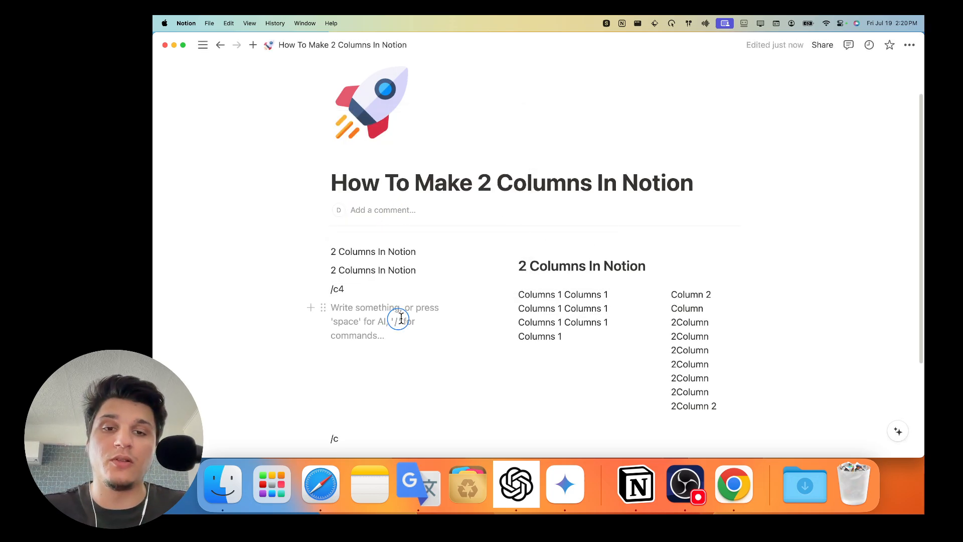
Step: Move the "/c4" line and the second "2 Columns In Notion" line beside the nested columns as third and fourth columns, adjusting the column widths
{"action": "scroll", "coordinate": [462, 264], "scroll_direction": "down", "scroll_amount": 1}
{"action": "scroll", "coordinate": [459, 261], "scroll_direction": "down", "scroll_amount": 5}
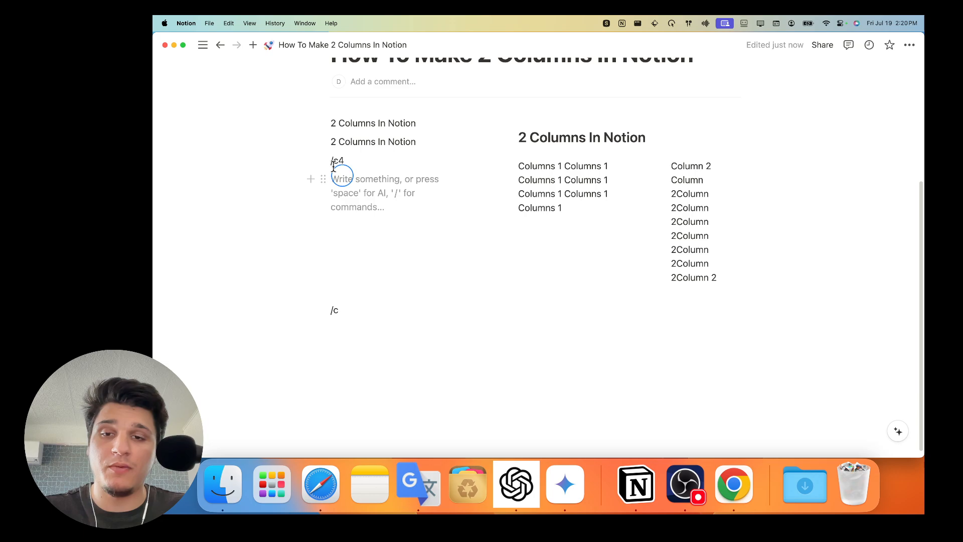
{"action": "left_click_drag", "start_coordinate": [325, 159], "coordinate": [783, 161]}
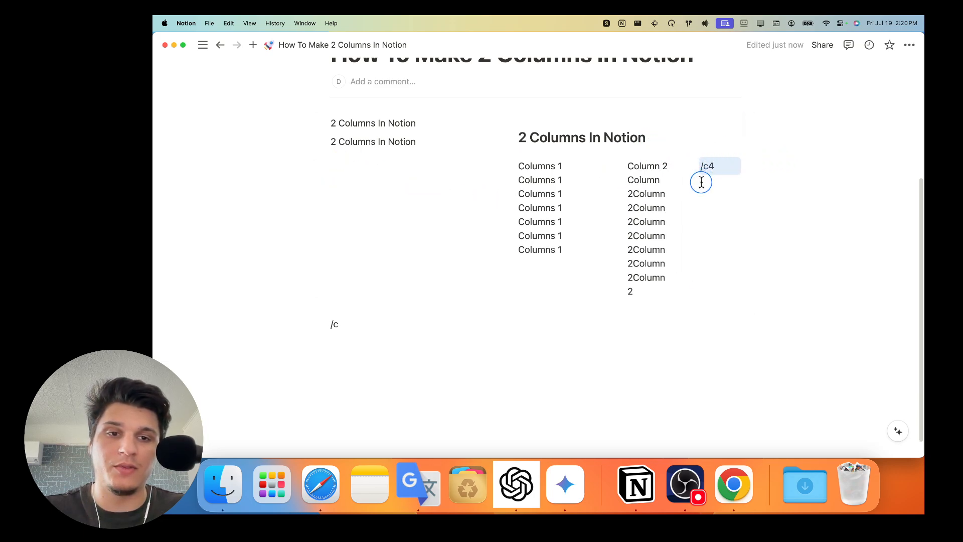
{"action": "mouse_move", "coordinate": [690, 181]}
{"action": "left_mouse_down"}
{"action": "mouse_move", "coordinate": [645, 181]}
{"action": "mouse_move", "coordinate": [703, 179]}
{"action": "left_mouse_up"}
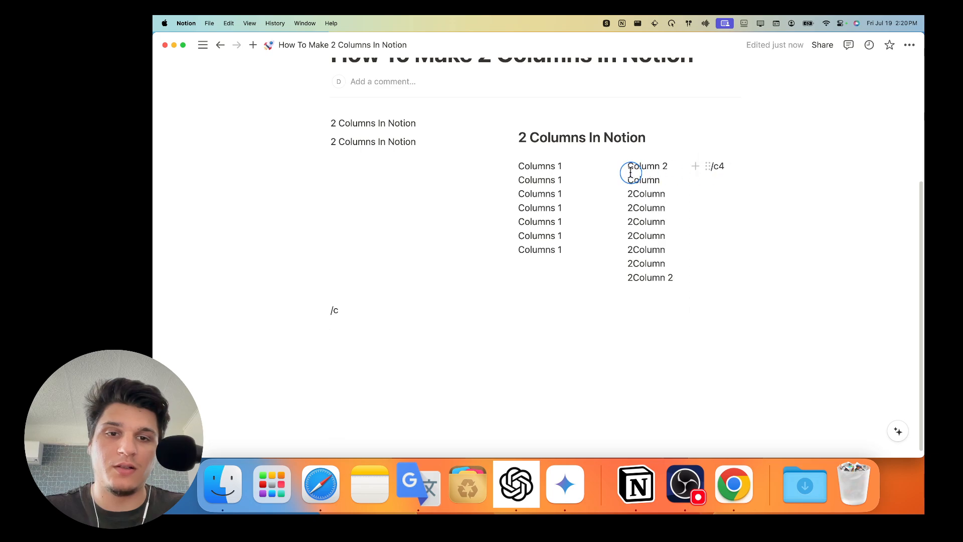
{"action": "left_click_drag", "start_coordinate": [348, 142], "coordinate": [768, 170]}
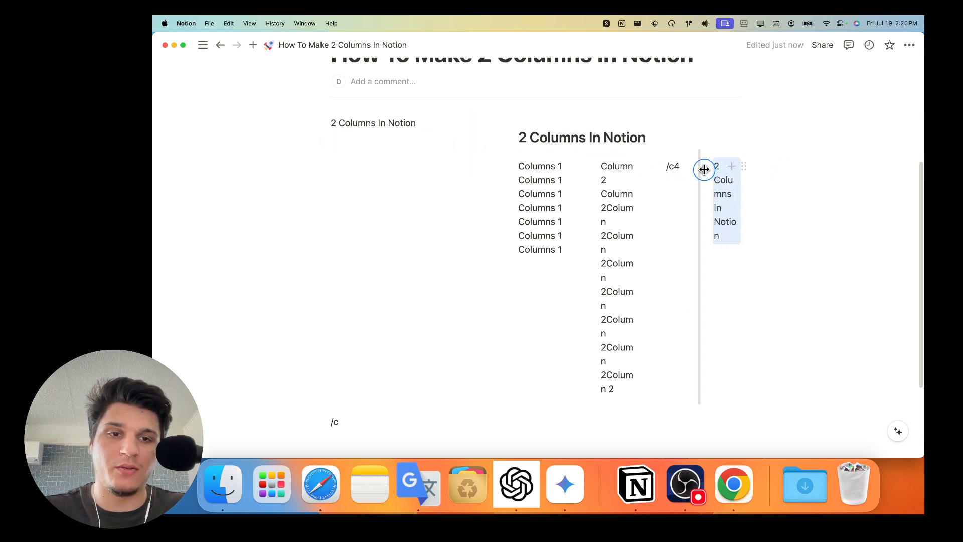
{"action": "left_click_drag", "start_coordinate": [704, 169], "coordinate": [655, 174]}
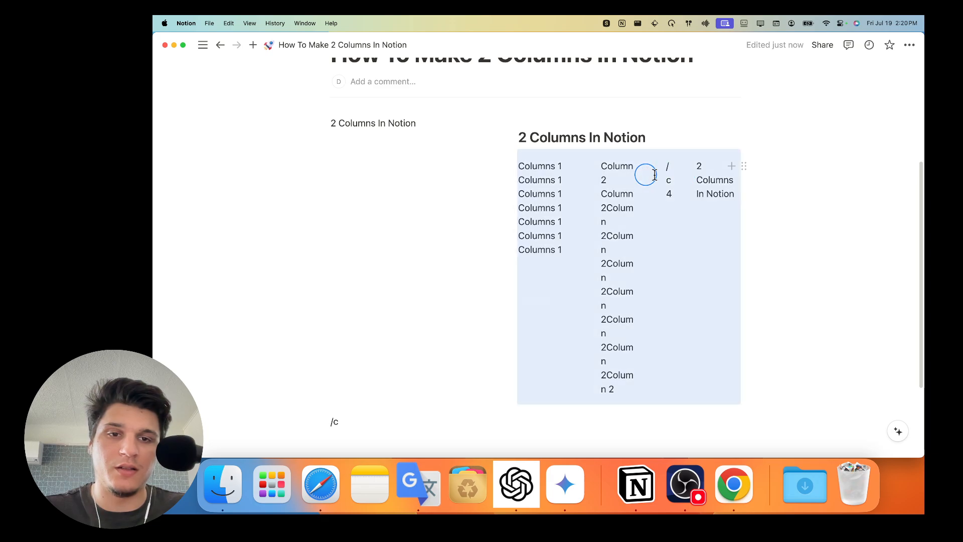
Step: Browse the block commands from a new line below the "/c" text at the end of the page
{"action": "scroll", "coordinate": [430, 276], "scroll_direction": "down", "scroll_amount": 3}
{"action": "left_click", "coordinate": [405, 334]}
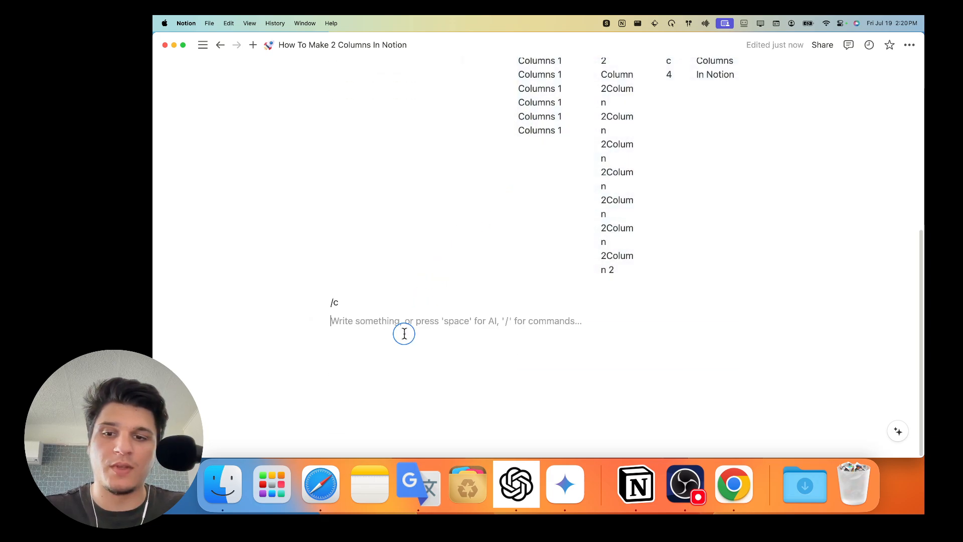
{"action": "type", "text": "/"}
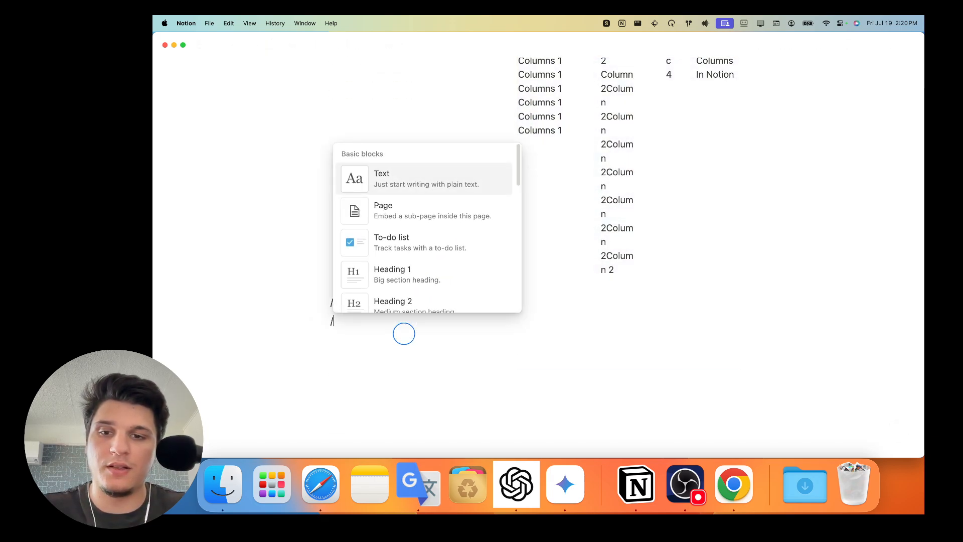
{"action": "scroll", "coordinate": [420, 254], "scroll_direction": "down", "scroll_amount": 5}
{"action": "left_click", "coordinate": [421, 338]}
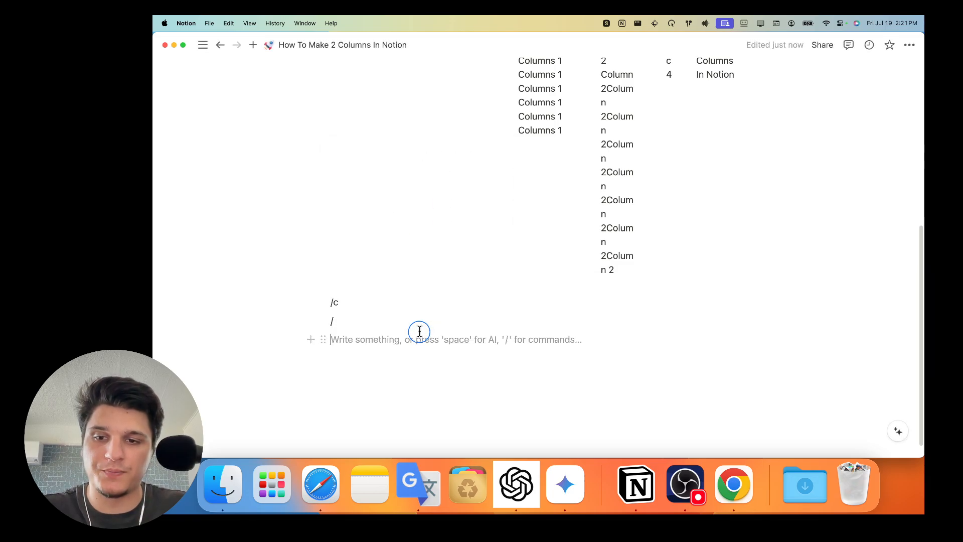
Step: Clear all content from the page body and start an empty line under the title
{"action": "key", "text": "Return"}
{"action": "key", "text": "Return"}
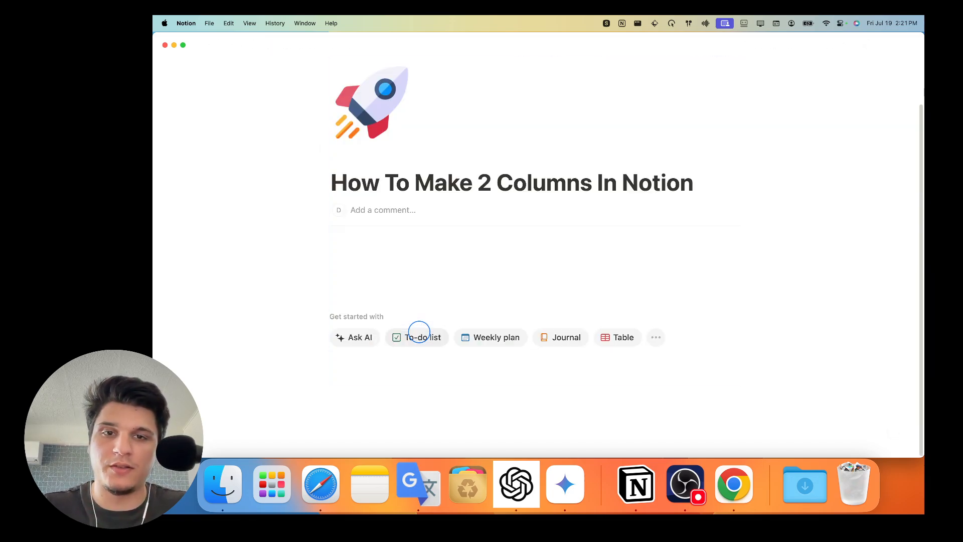
{"action": "left_click", "coordinate": [681, 176]}
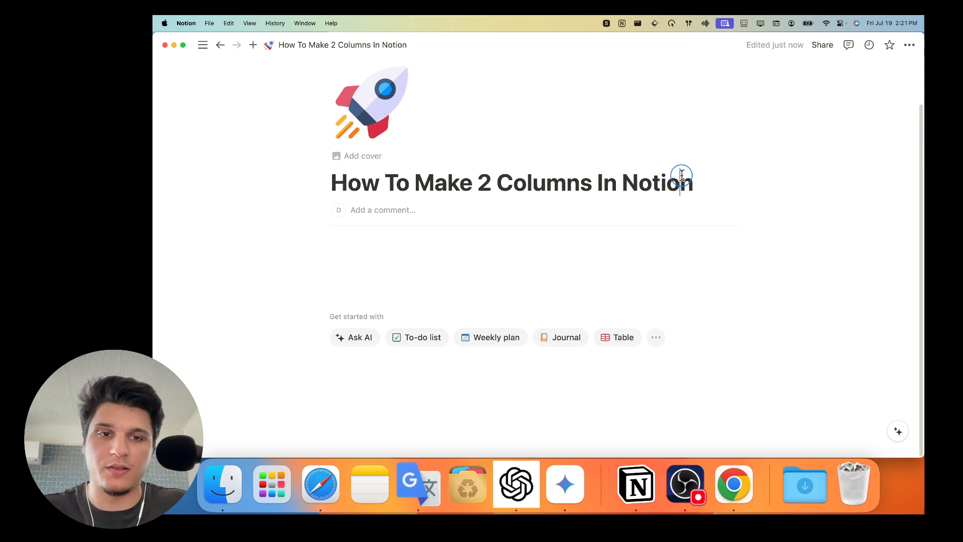
{"action": "key", "text": "Return"}
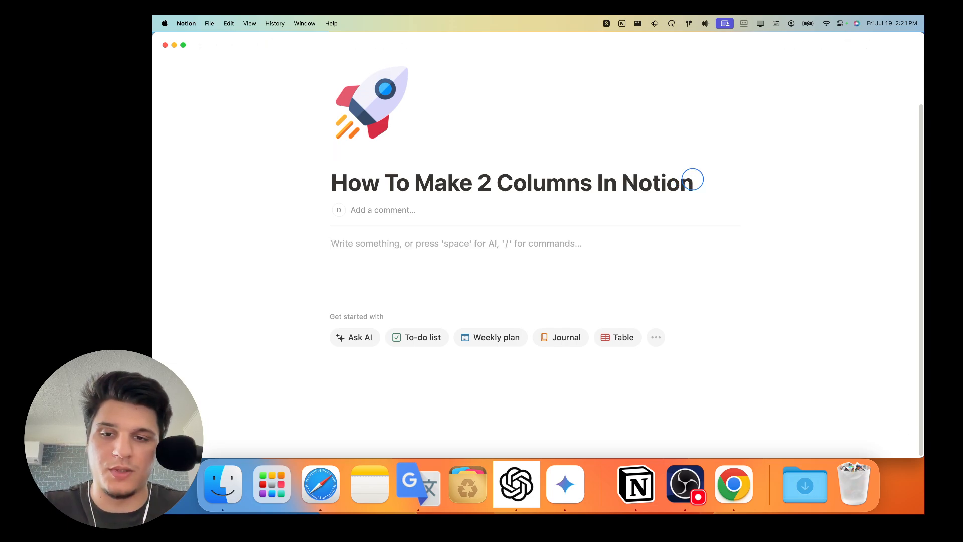
Step: Insert a simple table under the title with the block command "/ta"
{"action": "type", "text": "ta"}
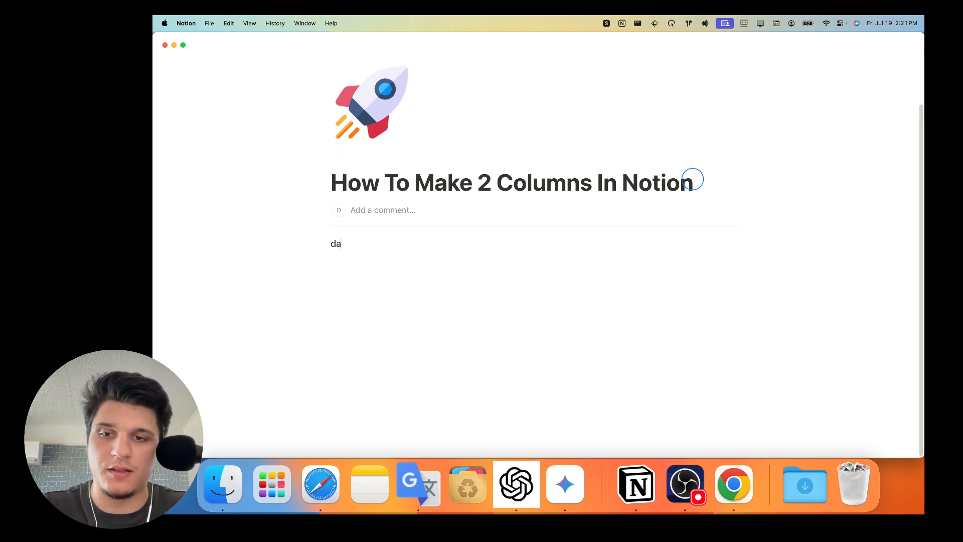
{"action": "key", "text": "BackSpace"}
{"action": "key", "text": "BackSpace"}
{"action": "type", "text": "/ta"}
{"action": "key", "text": "Return"}
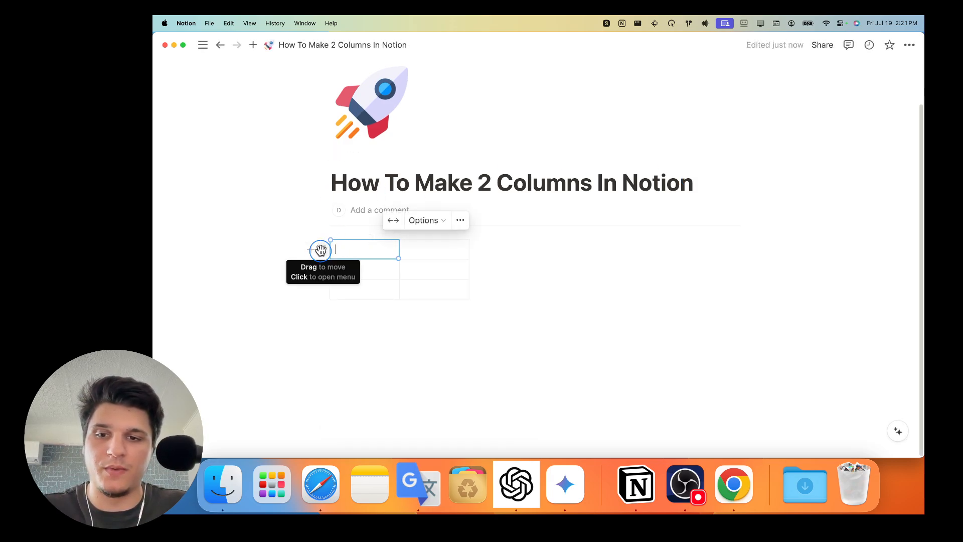
Step: Try to move the empty table to the side of the page
{"action": "left_click_drag", "start_coordinate": [319, 249], "coordinate": [519, 252]}
{"action": "left_click_drag", "start_coordinate": [685, 251], "coordinate": [333, 261]}
{"action": "left_click", "coordinate": [318, 242]}
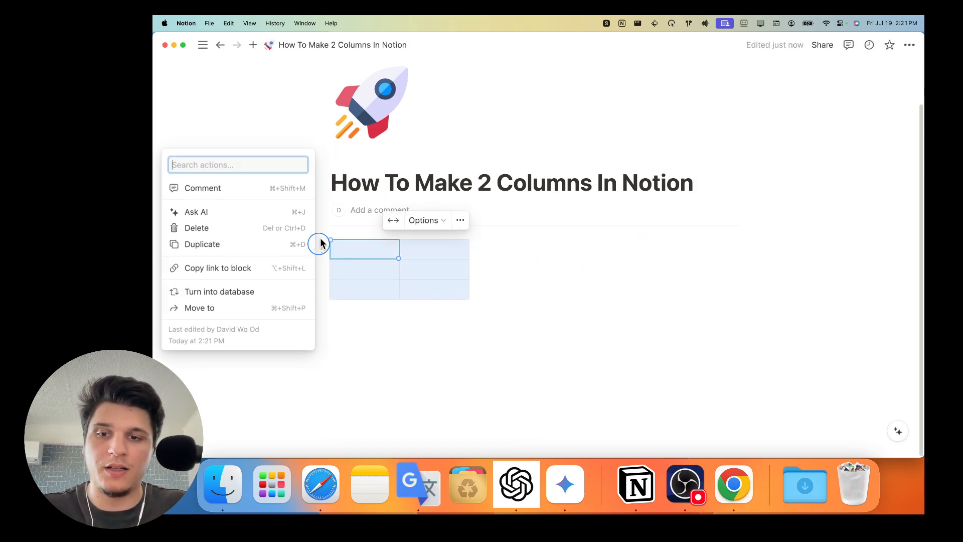
{"action": "key", "text": "Escape"}
Step: Add a line reading "text" between the page title and the table
{"action": "left_click", "coordinate": [687, 181]}
{"action": "key", "text": "Return"}
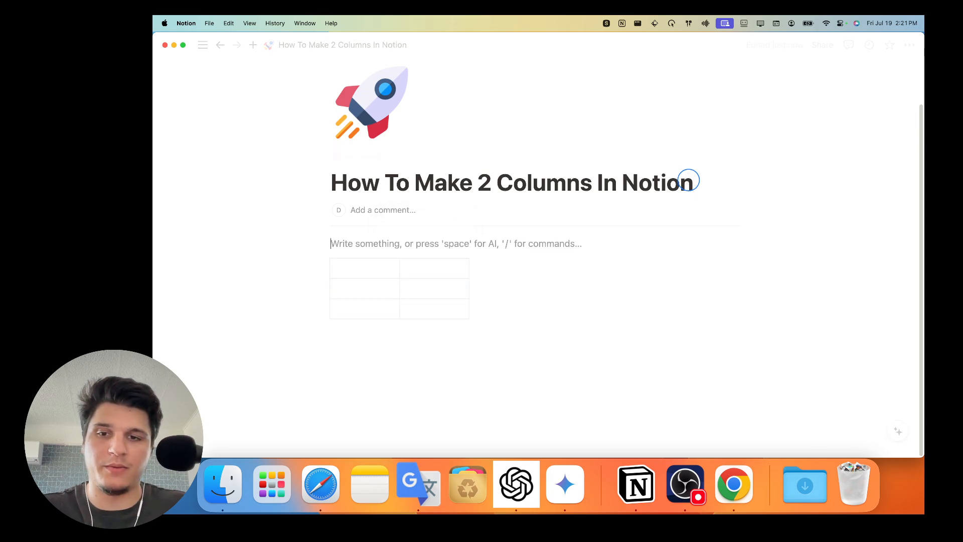
{"action": "type", "text": "text"}
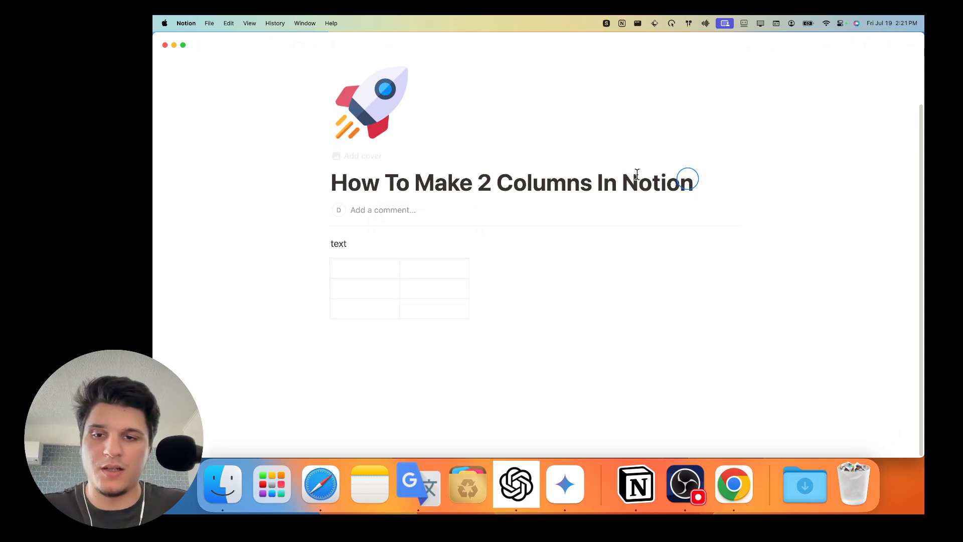
Step: Move the "text" line to the right of the table to form two columns, and narrow the table's column
{"action": "left_click_drag", "start_coordinate": [324, 243], "coordinate": [487, 279]}
{"action": "left_click_drag", "start_coordinate": [532, 258], "coordinate": [597, 281]}
{"action": "left_click_drag", "start_coordinate": [485, 283], "coordinate": [455, 283]}
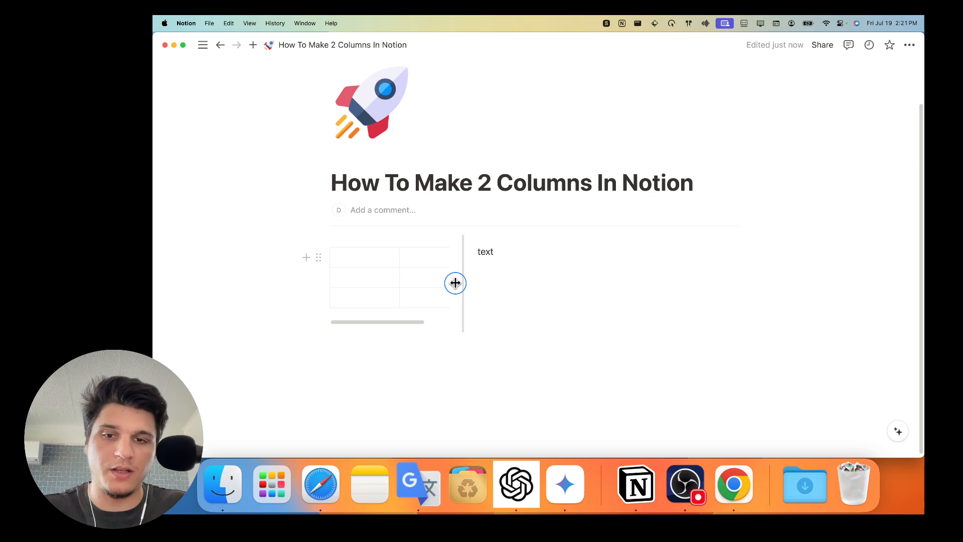
Step: Widen the column holding the simple table so that the whole table fits beside the "text" line
{"action": "left_click", "coordinate": [370, 279]}
{"action": "left_click", "coordinate": [371, 260]}
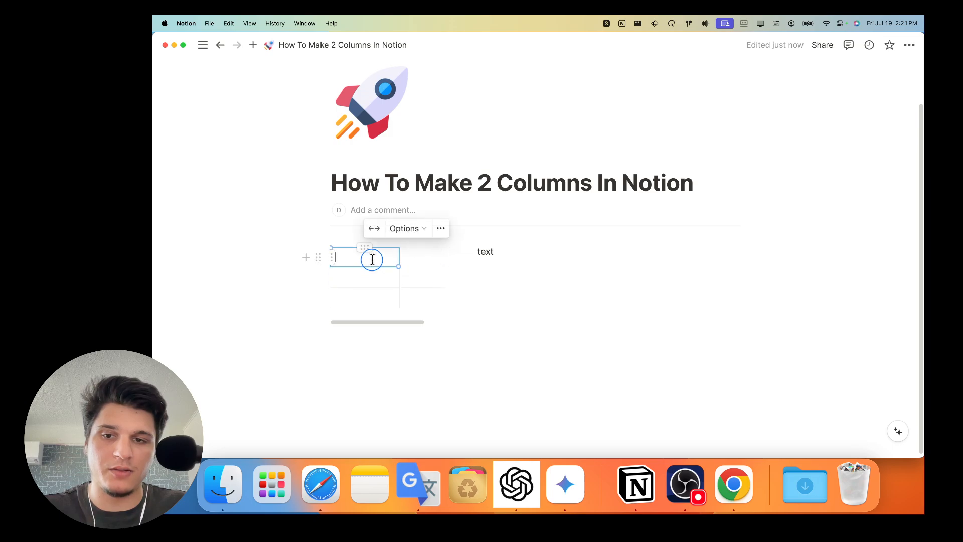
{"action": "left_click", "coordinate": [383, 285]}
{"action": "left_click_drag", "start_coordinate": [458, 276], "coordinate": [502, 275]}
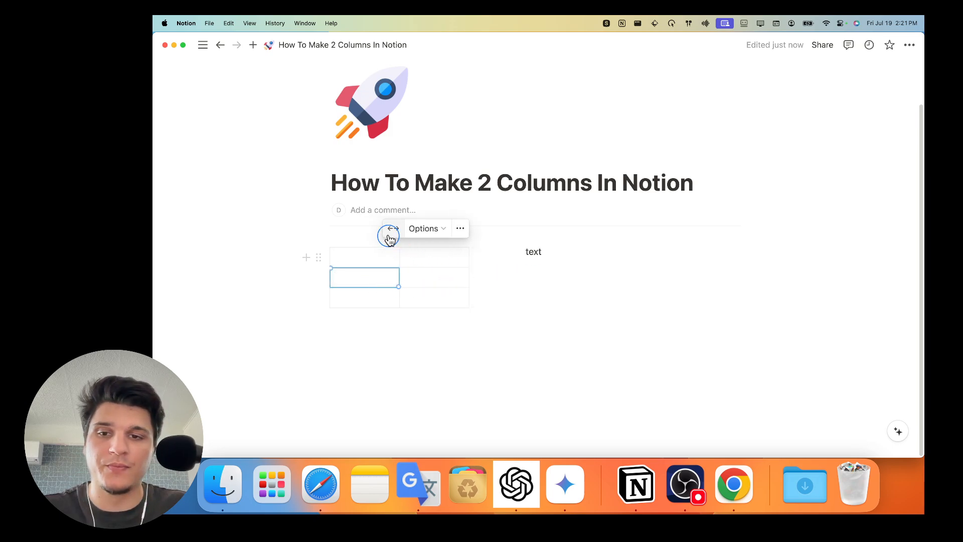
{"action": "key", "text": "Up"}
Step: Insert a full-page database below the simple table using the block command "/data"
{"action": "left_click", "coordinate": [372, 338]}
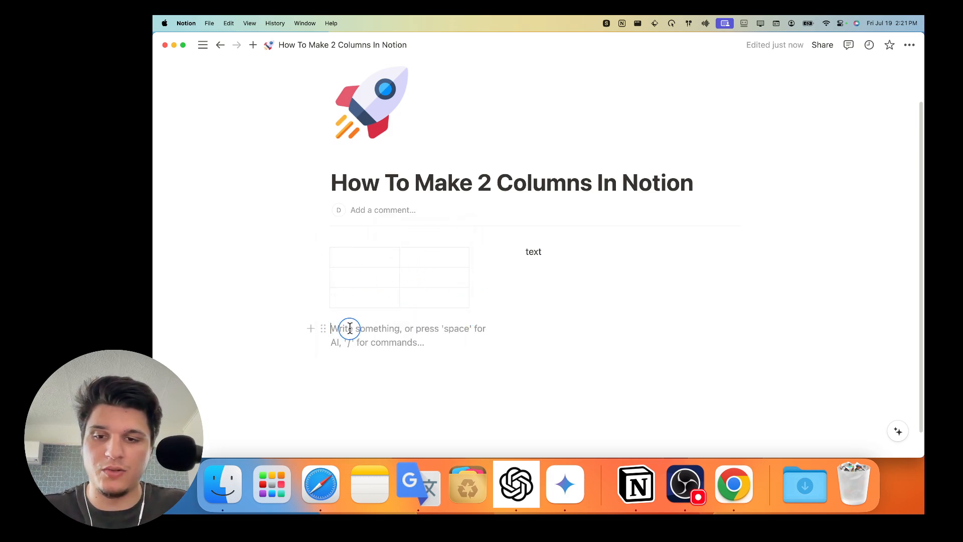
{"action": "type", "text": "d"}
{"action": "key", "text": "BackSpace"}
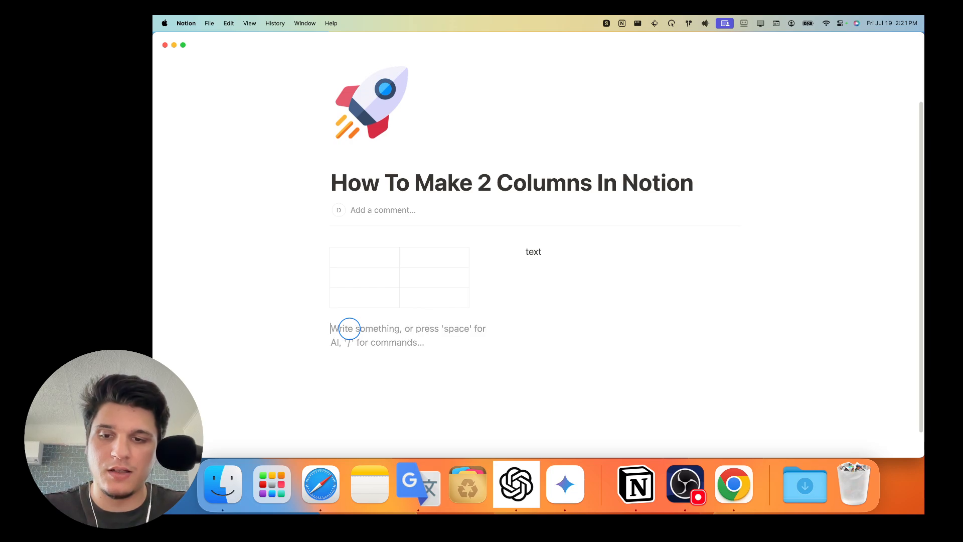
{"action": "type", "text": "/ta"}
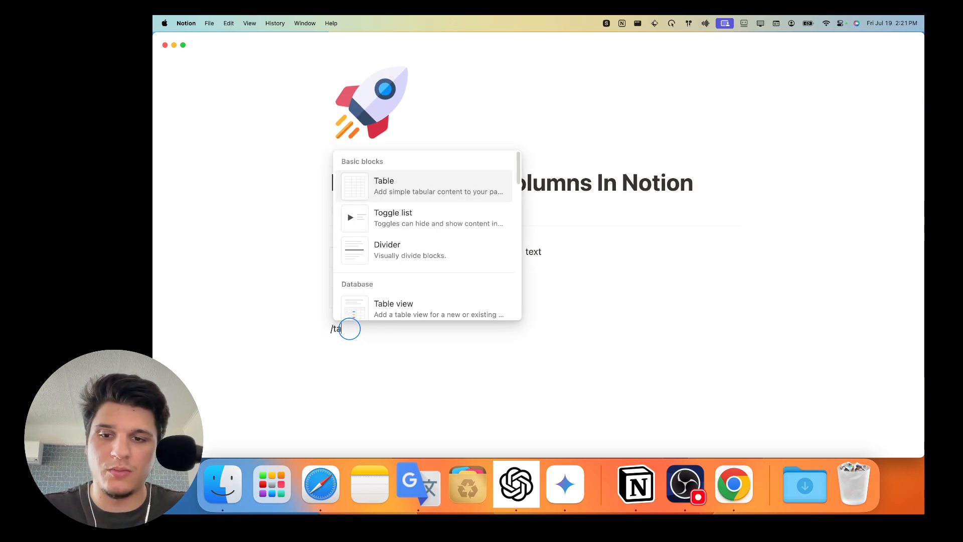
{"action": "key", "text": "BackSpace"}
{"action": "key", "text": "BackSpace"}
{"action": "type", "text": "da"}
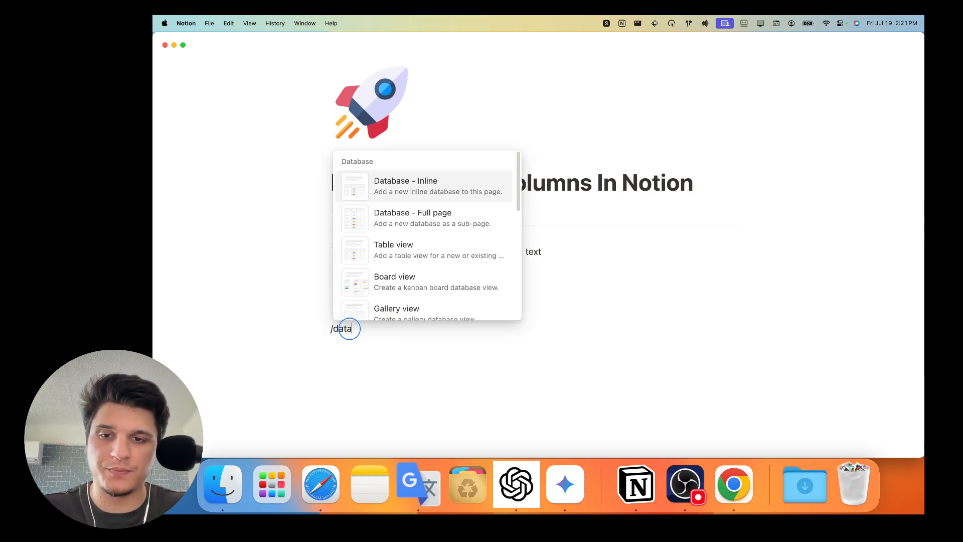
{"action": "left_click", "coordinate": [415, 221]}
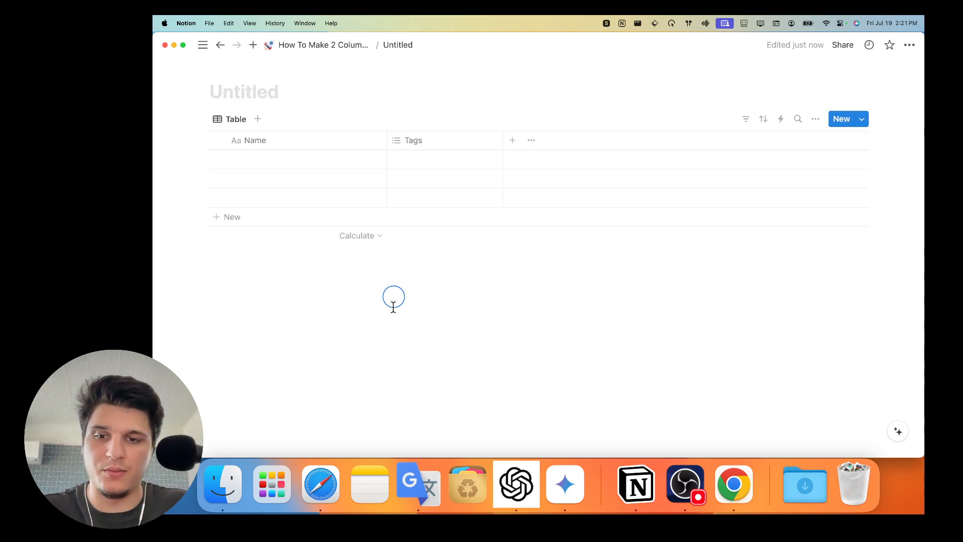
Step: Turn the untitled database into an inline database on the parent page and slightly widen its column
{"action": "left_click", "coordinate": [325, 45]}
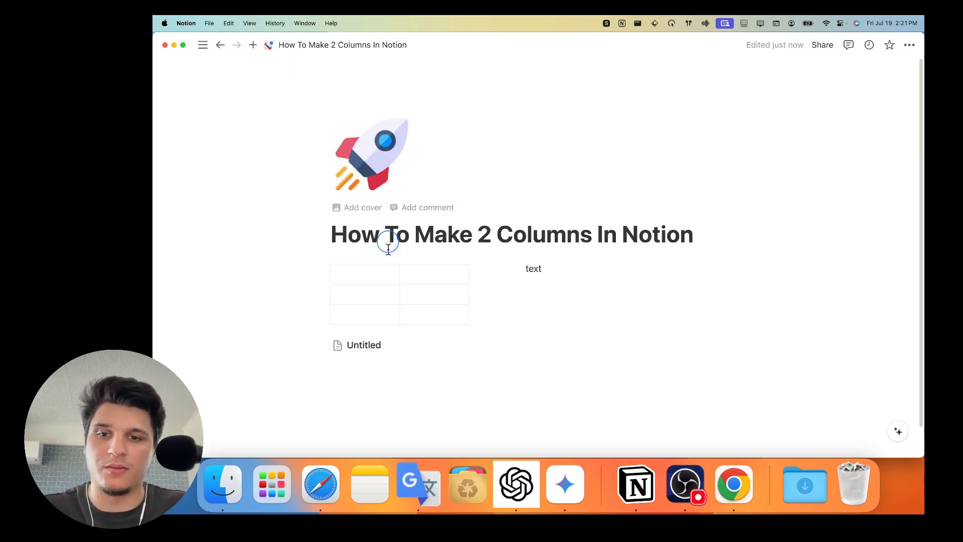
{"action": "right_click", "coordinate": [362, 345]}
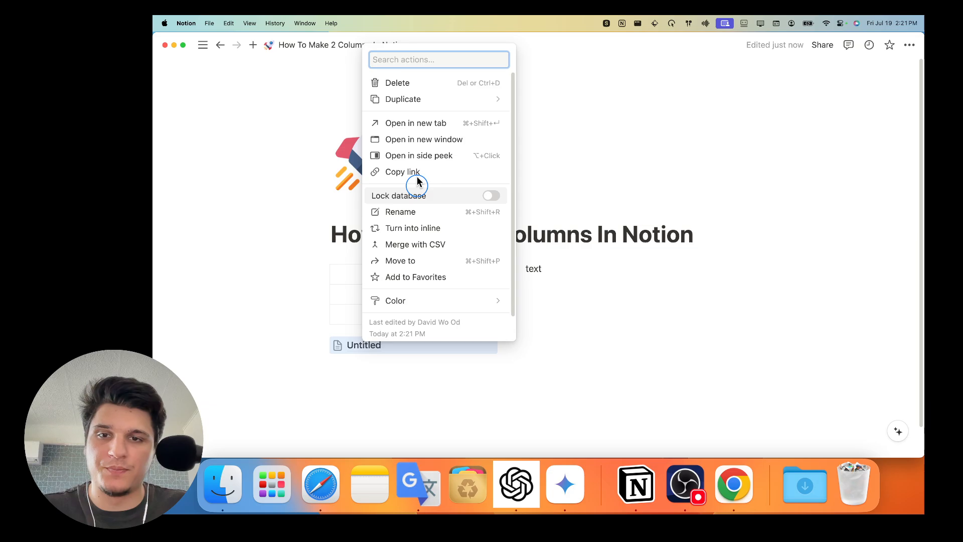
{"action": "left_click", "coordinate": [414, 228]}
{"action": "scroll", "coordinate": [373, 354], "scroll_direction": "down", "scroll_amount": 3}
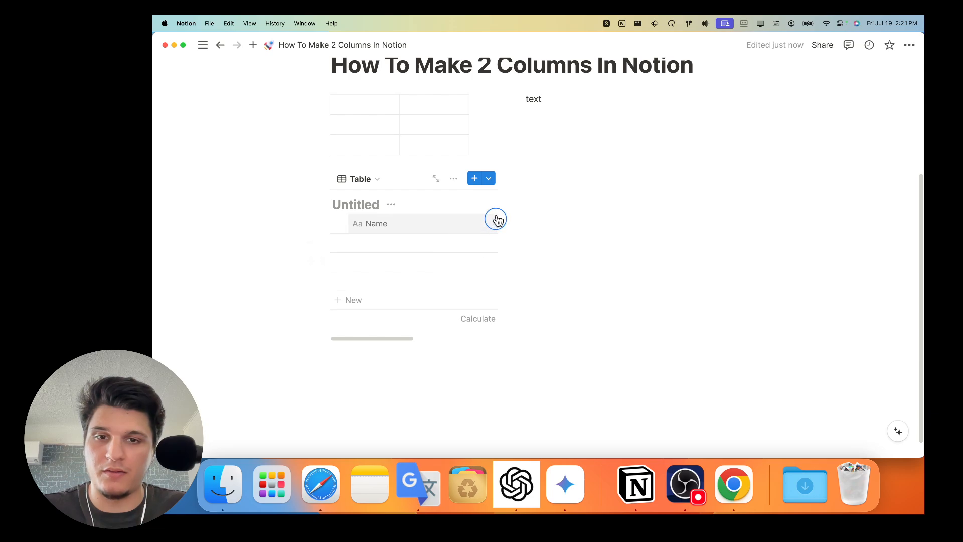
{"action": "mouse_move", "coordinate": [512, 206]}
{"action": "left_mouse_down"}
{"action": "mouse_move", "coordinate": [401, 202]}
{"action": "mouse_move", "coordinate": [524, 205]}
{"action": "left_mouse_up"}
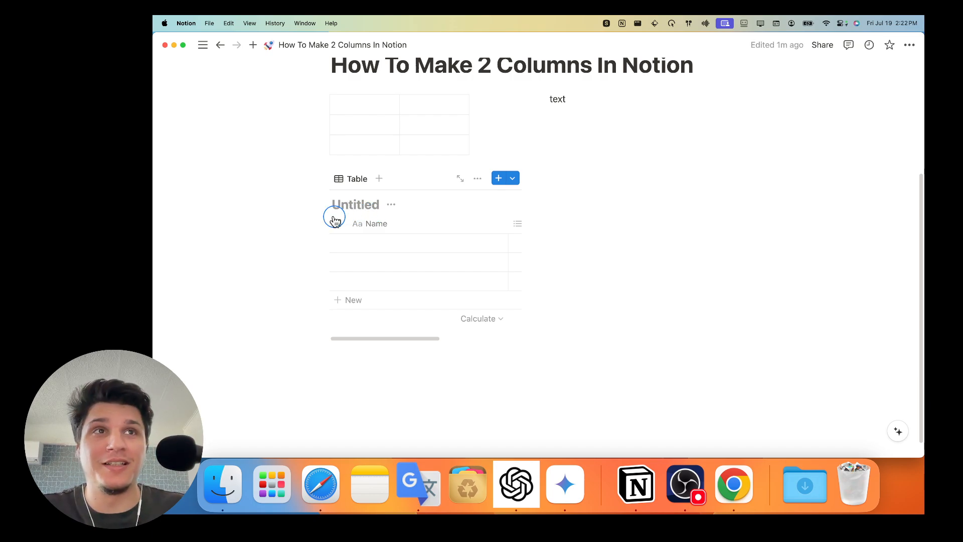
Step: Move the simple table into the second column, directly below the "text" line
{"action": "scroll", "coordinate": [275, 242], "scroll_direction": "up", "scroll_amount": 1}
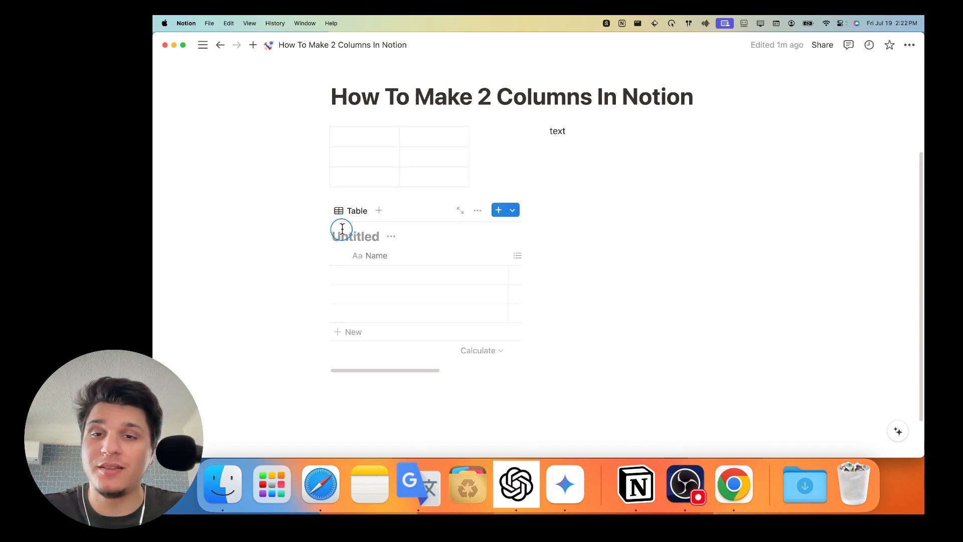
{"action": "scroll", "coordinate": [346, 223], "scroll_direction": "up", "scroll_amount": 1}
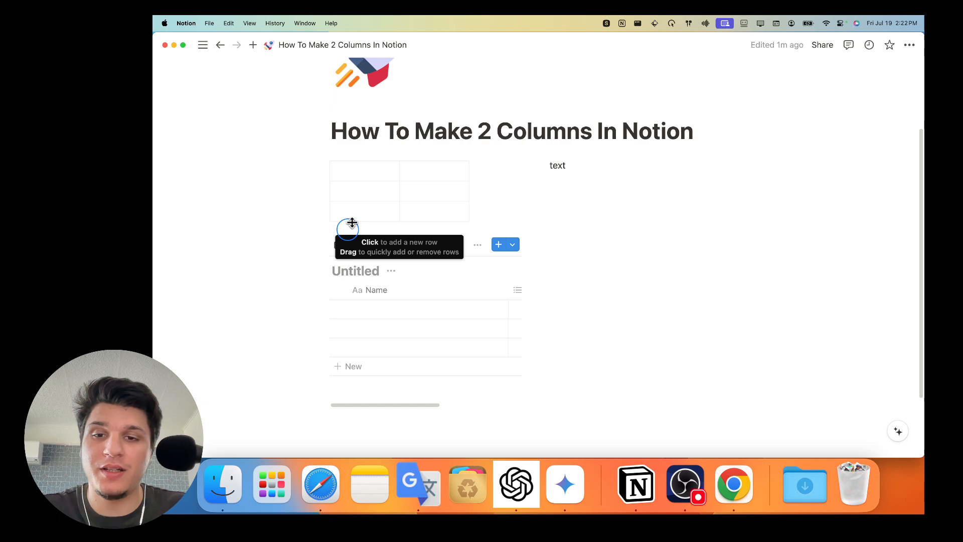
{"action": "left_click", "coordinate": [356, 186]}
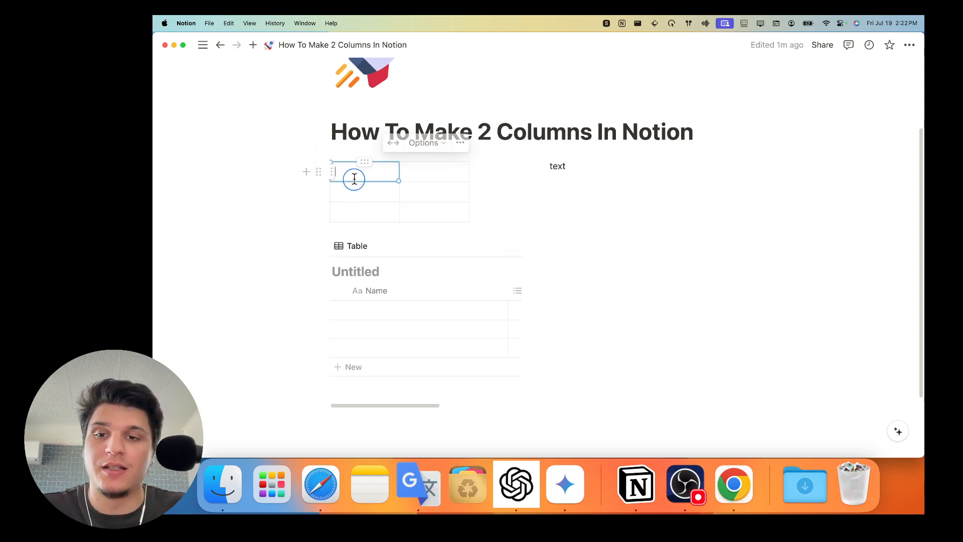
{"action": "left_click", "coordinate": [387, 177]}
{"action": "left_click", "coordinate": [405, 177]}
{"action": "left_click", "coordinate": [419, 198]}
{"action": "left_click", "coordinate": [426, 212]}
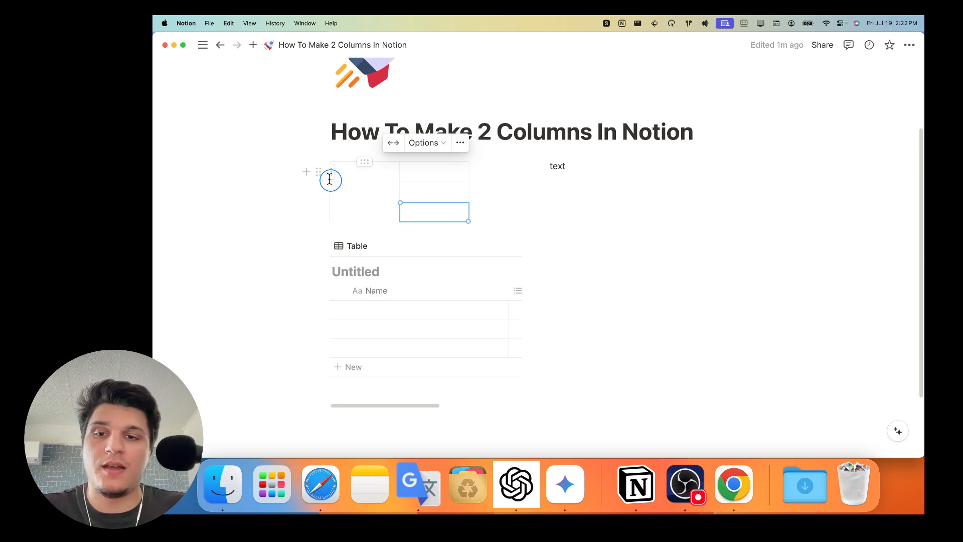
{"action": "left_click_drag", "start_coordinate": [320, 172], "coordinate": [708, 265]}
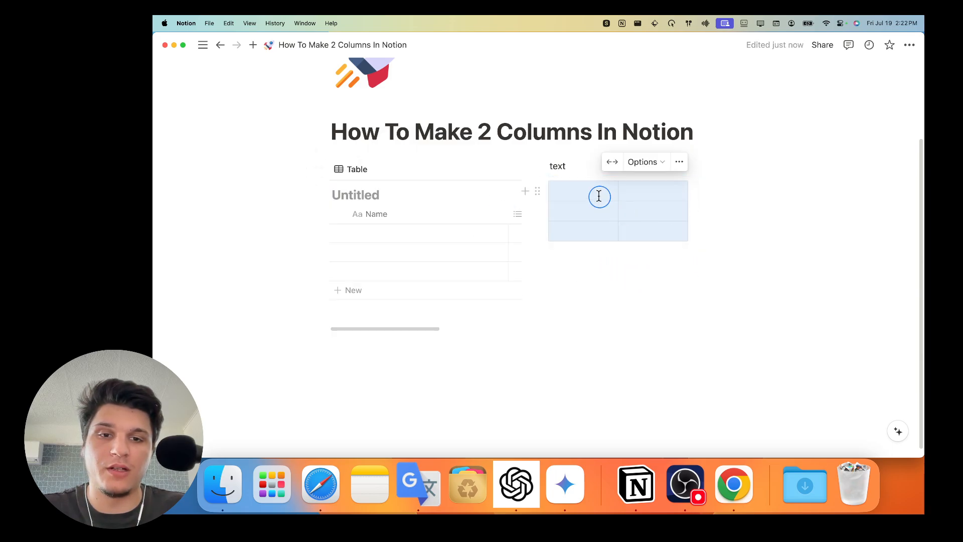
{"action": "left_click", "coordinate": [477, 169]}
{"action": "left_click", "coordinate": [408, 273]}
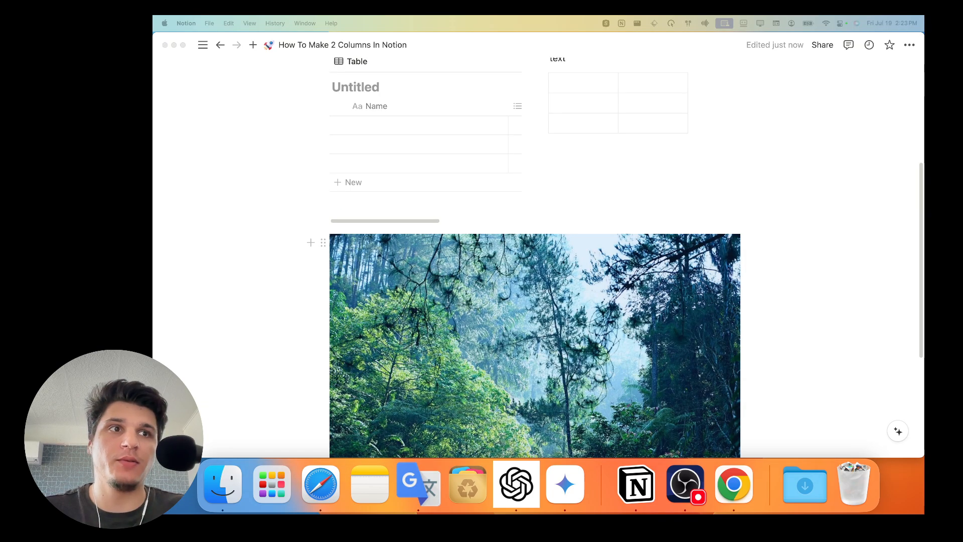
Step: Move the forest image to the right of the simple table and place its credit line under the image
{"action": "scroll", "coordinate": [473, 164], "scroll_direction": "down", "scroll_amount": 1}
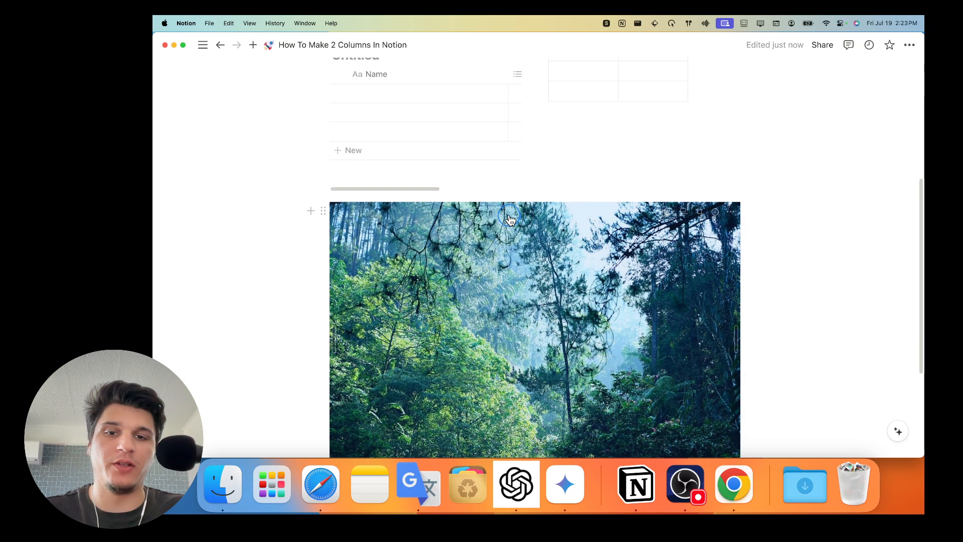
{"action": "left_click_drag", "start_coordinate": [323, 207], "coordinate": [707, 314]}
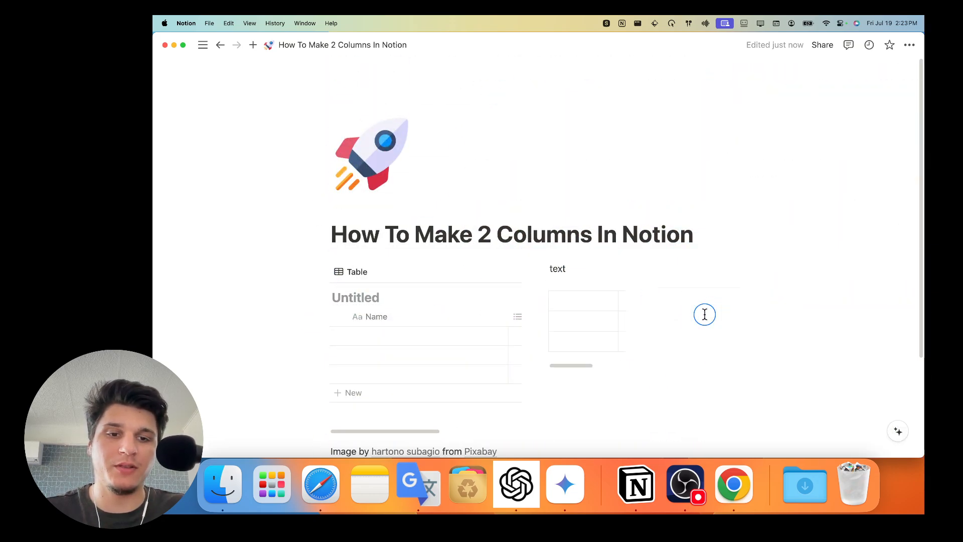
{"action": "scroll", "coordinate": [627, 329], "scroll_direction": "down", "scroll_amount": 5}
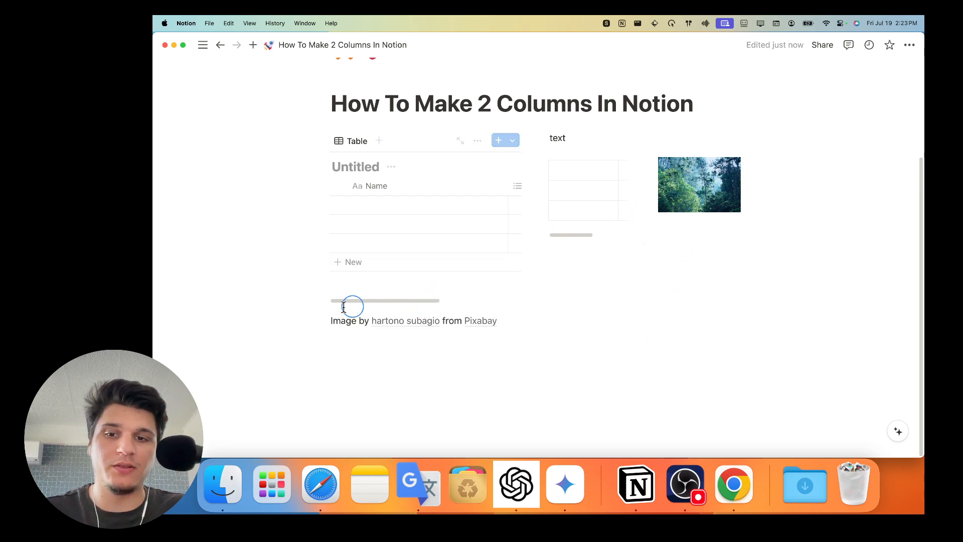
{"action": "left_click_drag", "start_coordinate": [320, 320], "coordinate": [679, 221]}
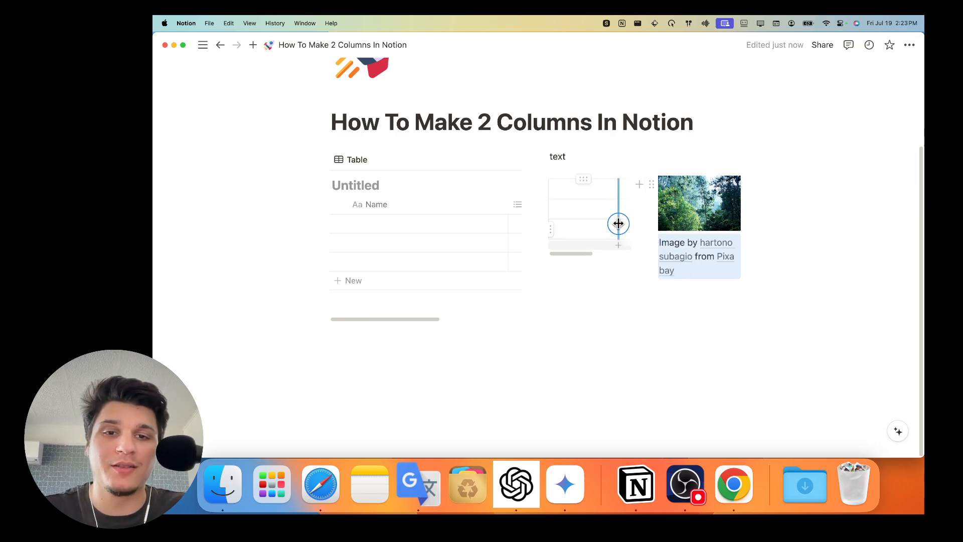
Step: Create a sub-page titled "text" below the columns with "/page" and add a body line reading "text"
{"action": "left_click", "coordinate": [381, 366]}
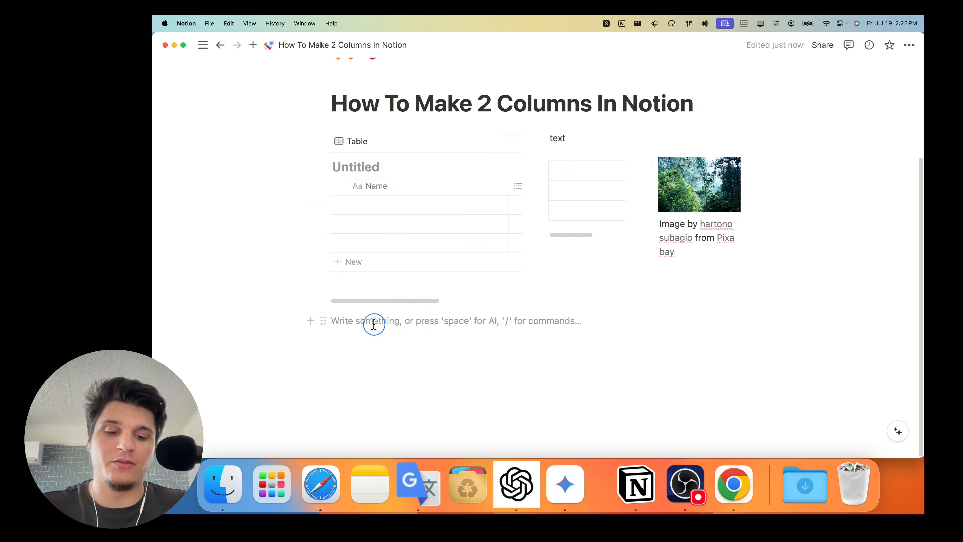
{"action": "type", "text": "/page"}
{"action": "key", "text": "Return"}
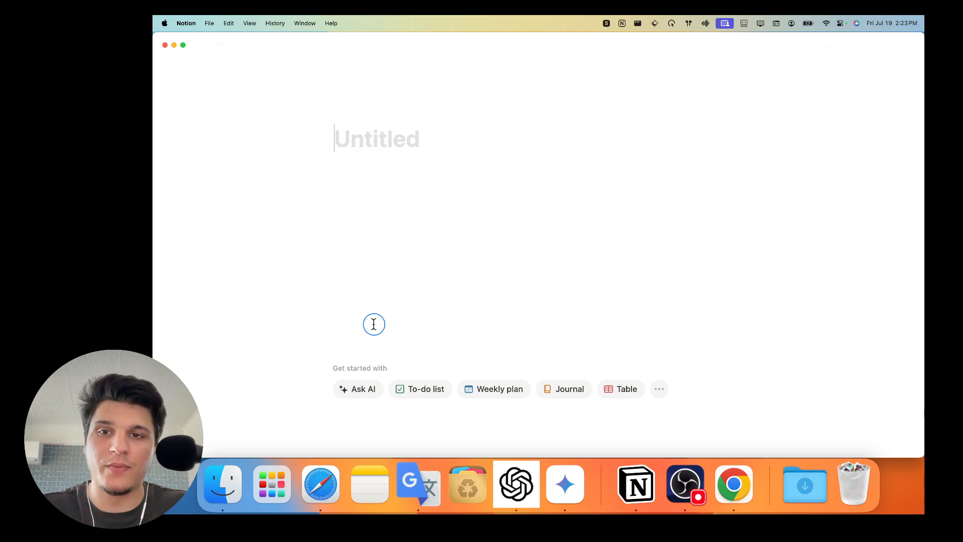
{"action": "type", "text": "text"}
{"action": "key", "text": "Return"}
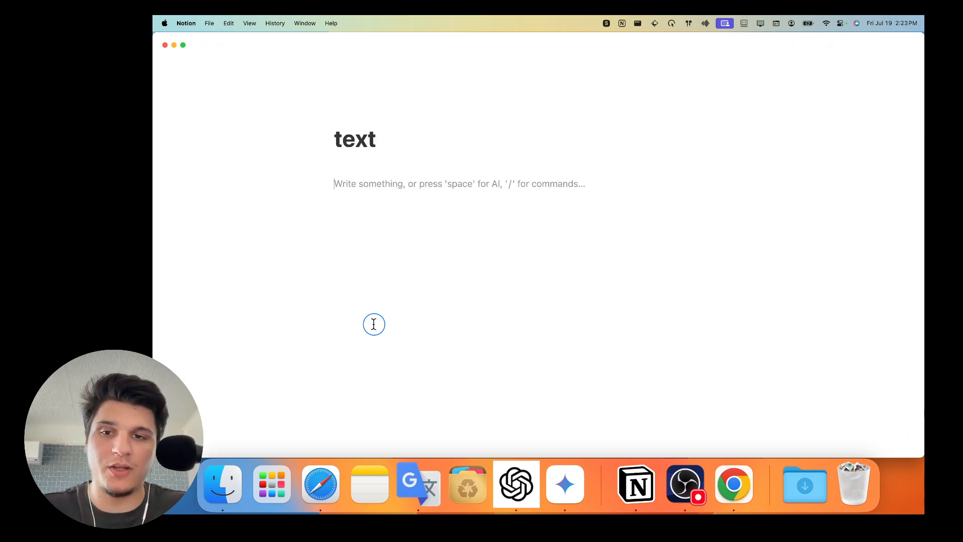
{"action": "type", "text": "text"}
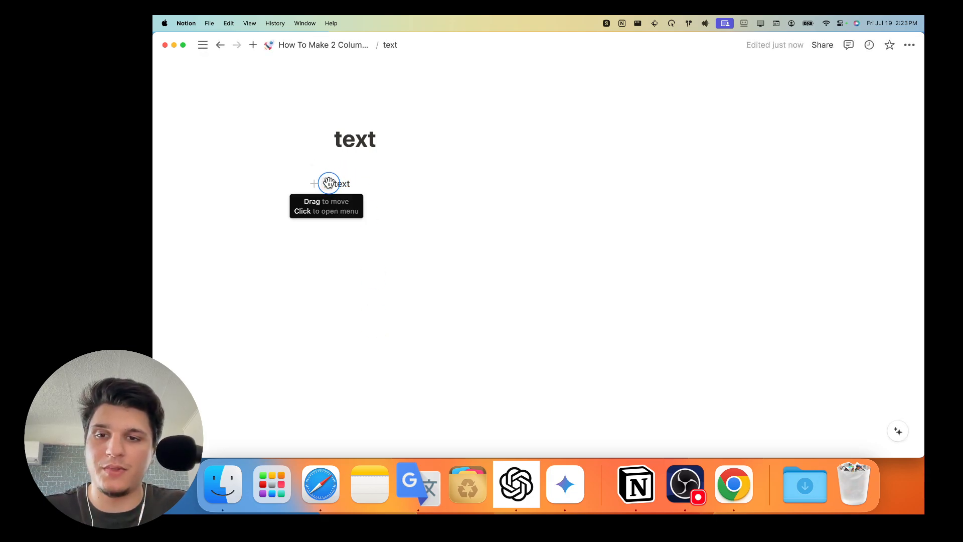
Step: Duplicate the "text" body line three times and place two of the copies beside the first line to form three columns
{"action": "key", "text": "super+d"}
{"action": "key", "text": "super+d"}
{"action": "key", "text": "super+d"}
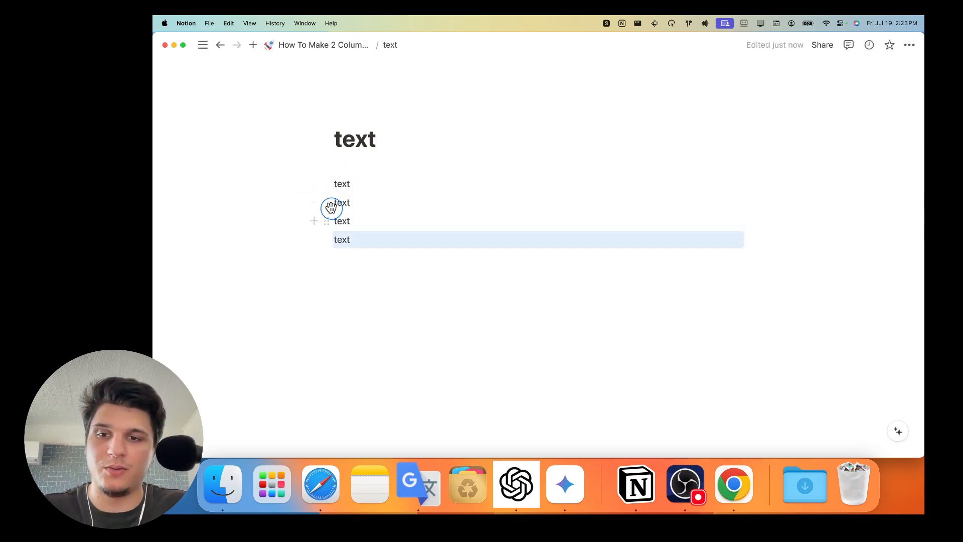
{"action": "left_click_drag", "start_coordinate": [329, 203], "coordinate": [817, 179]}
{"action": "left_click_drag", "start_coordinate": [329, 217], "coordinate": [832, 194]}
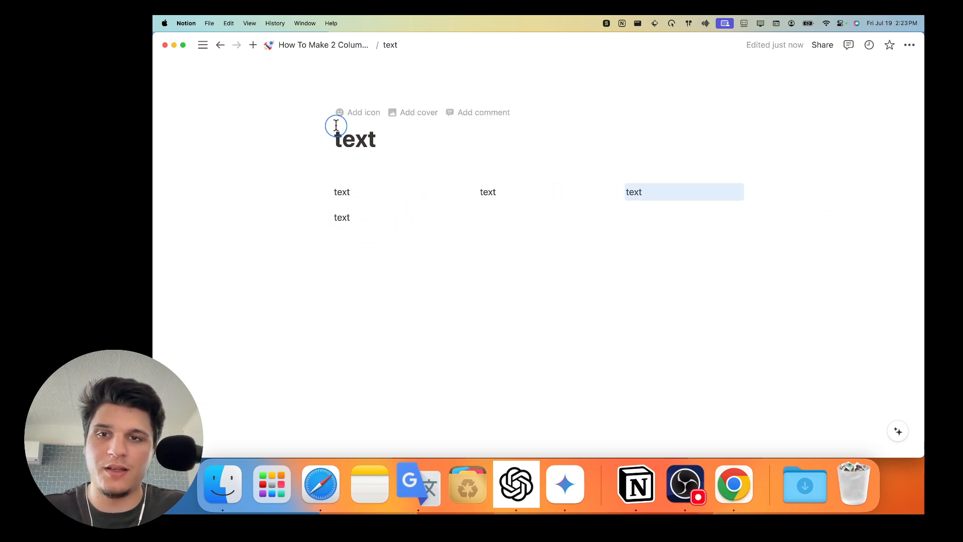
Step: Turn the "text" sub-page on the parent page into a Heading 1 block
{"action": "left_click", "coordinate": [342, 46]}
{"action": "scroll", "coordinate": [363, 286], "scroll_direction": "down", "scroll_amount": 5}
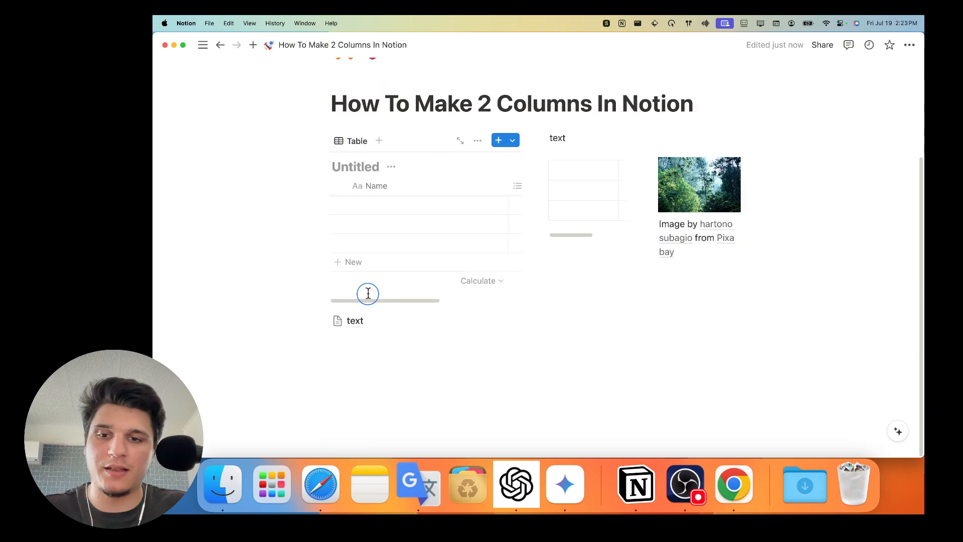
{"action": "right_click", "coordinate": [346, 321]}
{"action": "mouse_move", "coordinate": [411, 114]}
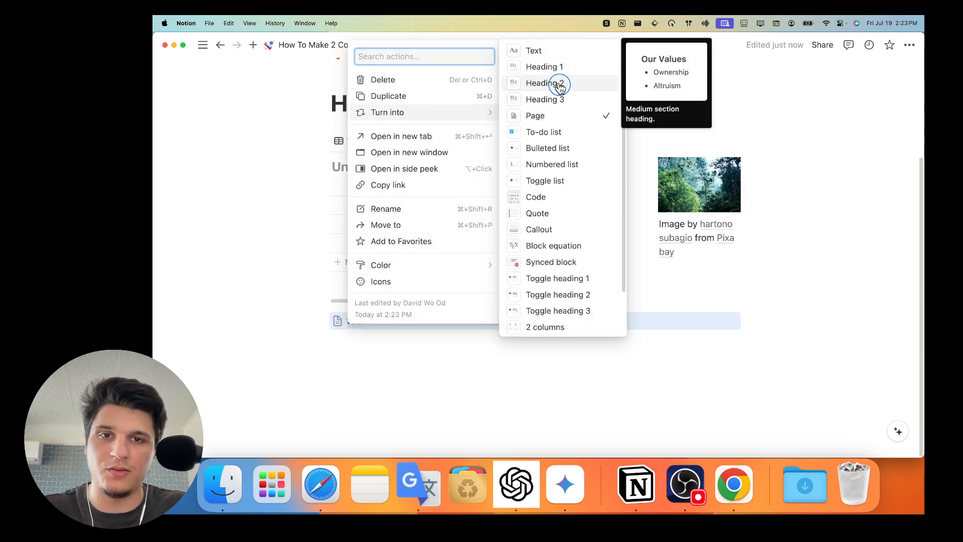
{"action": "left_click", "coordinate": [556, 67]}
{"action": "scroll", "coordinate": [455, 292], "scroll_direction": "down", "scroll_amount": 1}
{"action": "left_click", "coordinate": [518, 366]}
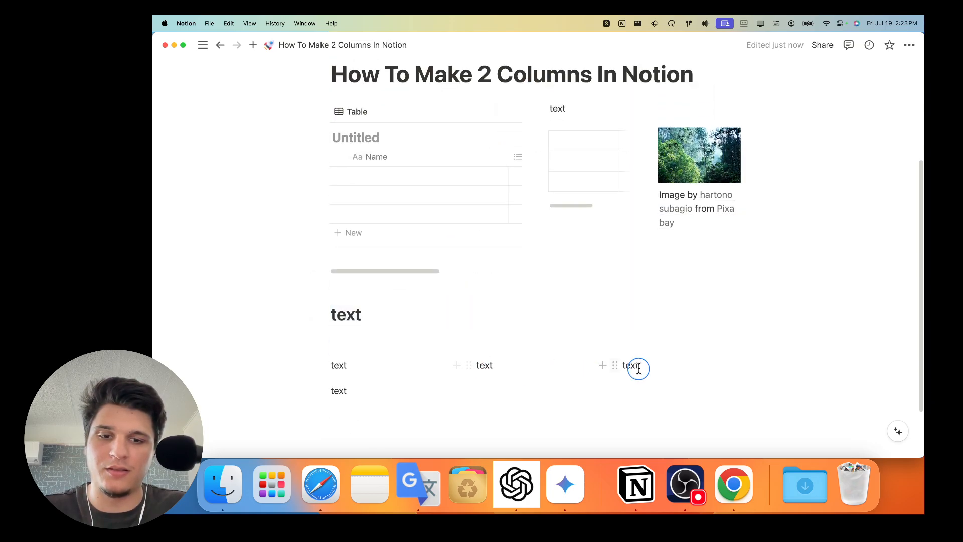
{"action": "left_click", "coordinate": [437, 367]}
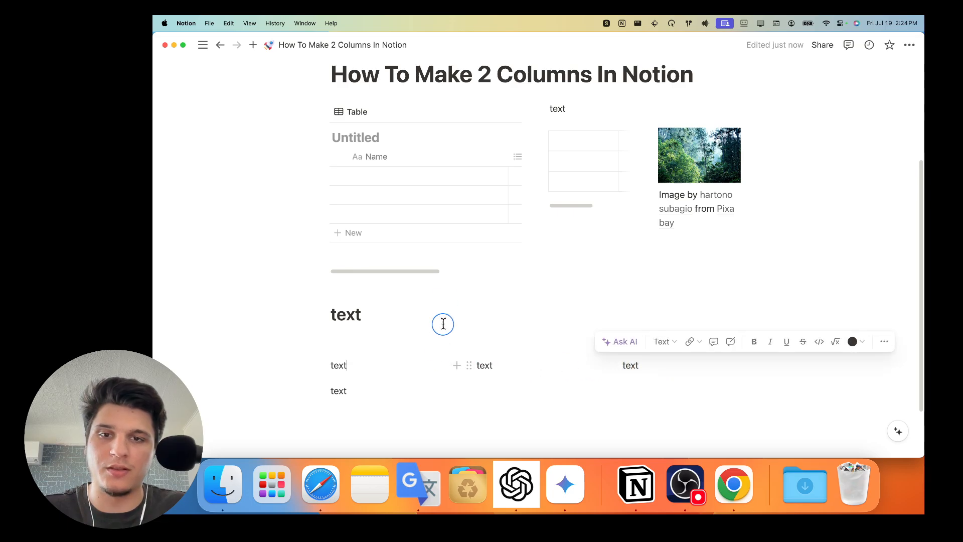
Step: Insert a 2 columns block below the last "text" line with "/c2" and place the cursor in its second column
{"action": "scroll", "coordinate": [491, 346], "scroll_direction": "down", "scroll_amount": 2}
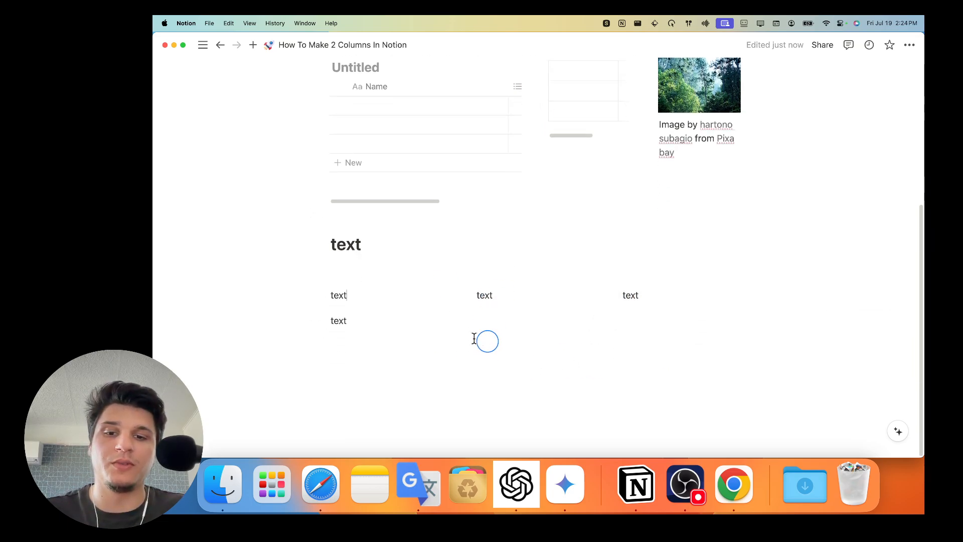
{"action": "left_click", "coordinate": [410, 368]}
{"action": "type", "text": "/"}
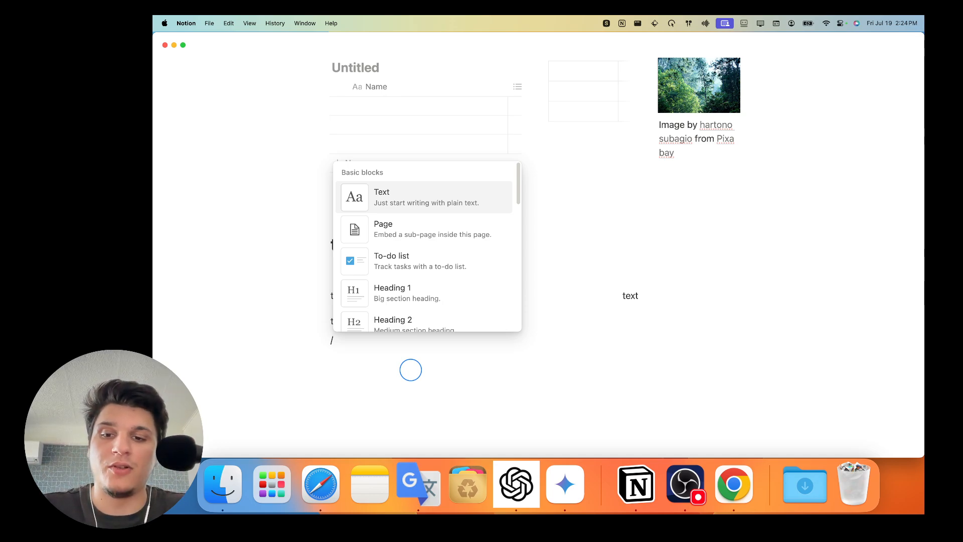
{"action": "type", "text": "c2"}
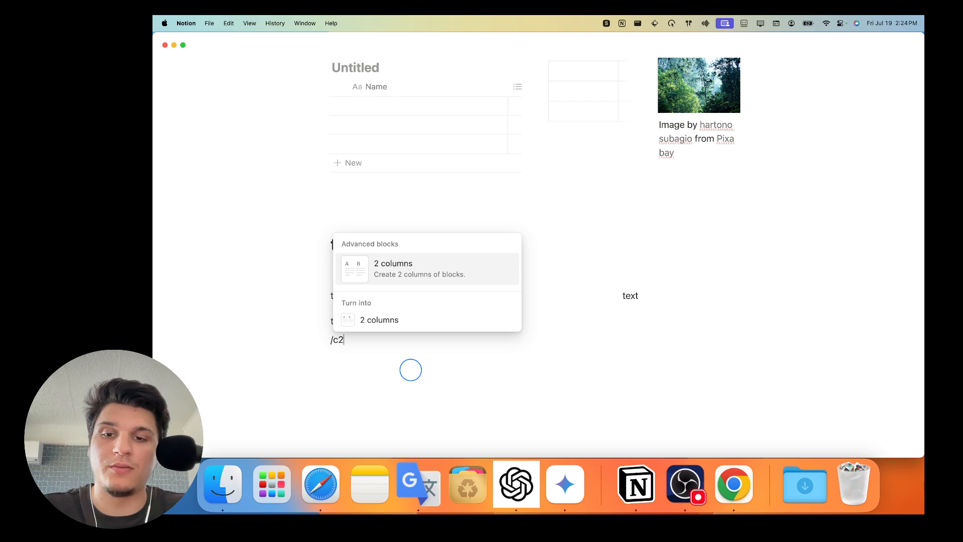
{"action": "key", "text": "Return"}
{"action": "left_click", "coordinate": [554, 351]}
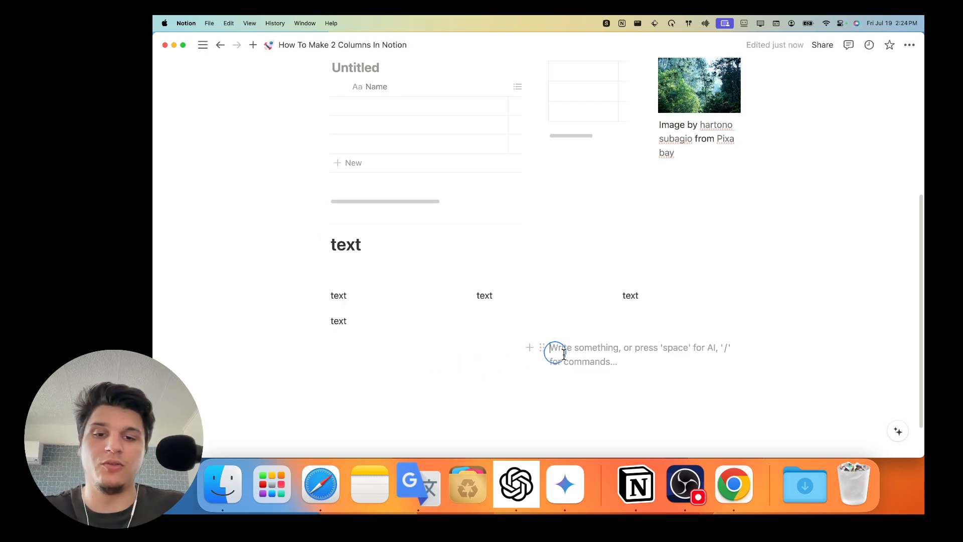
Step: Fill the new two-column block with "dd" in the first column and "fd" in the second, and narrow the first column
{"action": "type", "text": "fd"}
{"action": "left_click", "coordinate": [469, 359]}
{"action": "type", "text": "dd"}
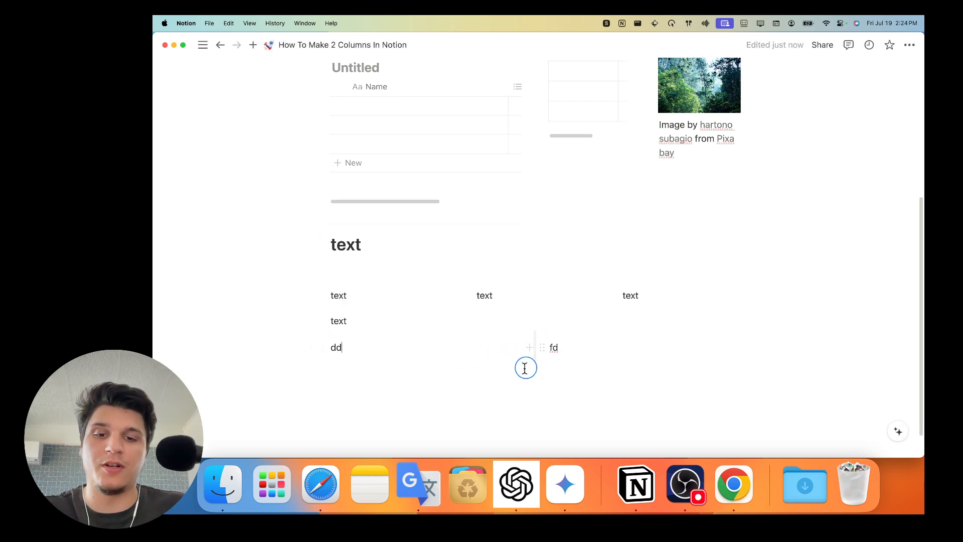
{"action": "left_click", "coordinate": [534, 342]}
{"action": "left_click", "coordinate": [531, 338]}
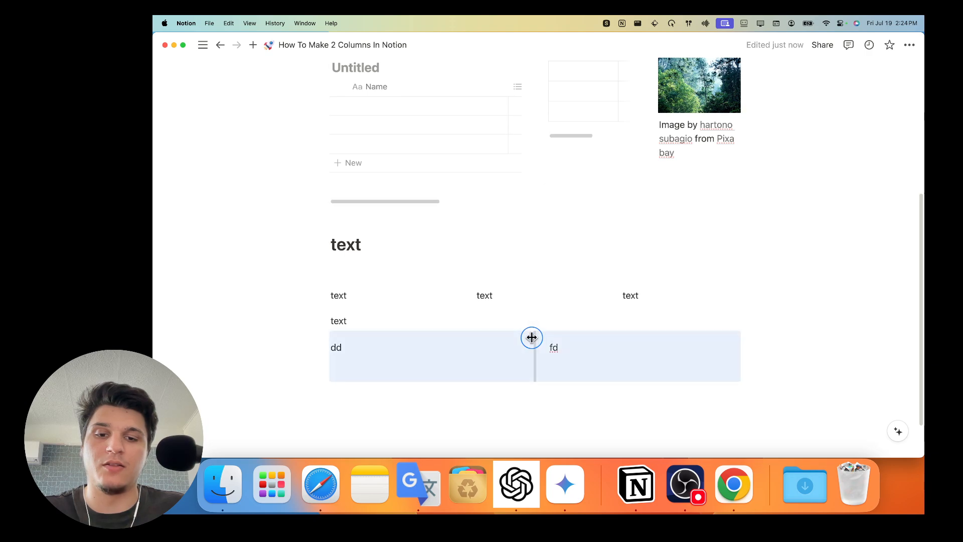
{"action": "left_click_drag", "start_coordinate": [534, 338], "coordinate": [391, 329]}
Step: Insert a simple table with "/table" below the "dd" and "fd" columns and add a third column to it
{"action": "scroll", "coordinate": [463, 303], "scroll_direction": "up", "scroll_amount": 1}
{"action": "scroll", "coordinate": [451, 253], "scroll_direction": "down", "scroll_amount": 2}
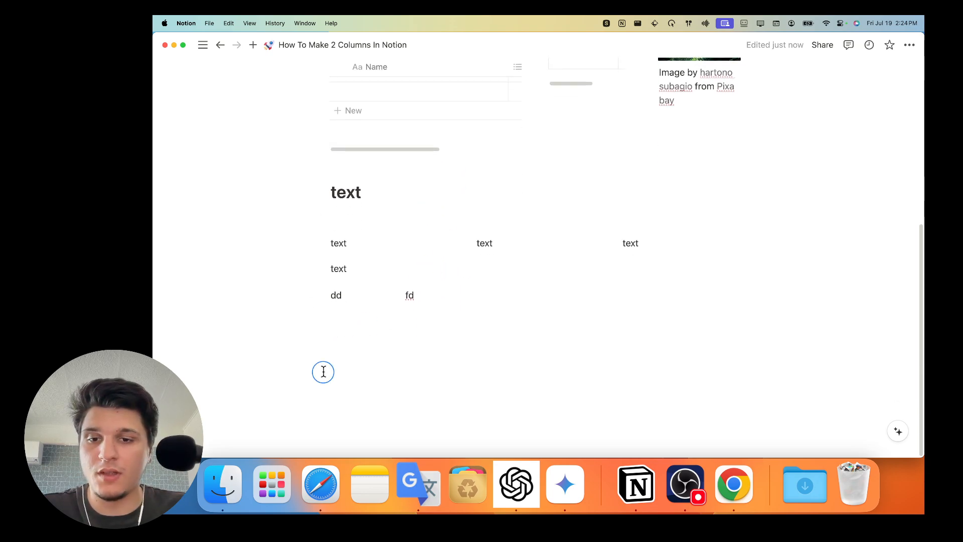
{"action": "left_click", "coordinate": [343, 365]}
{"action": "type", "text": "/table"}
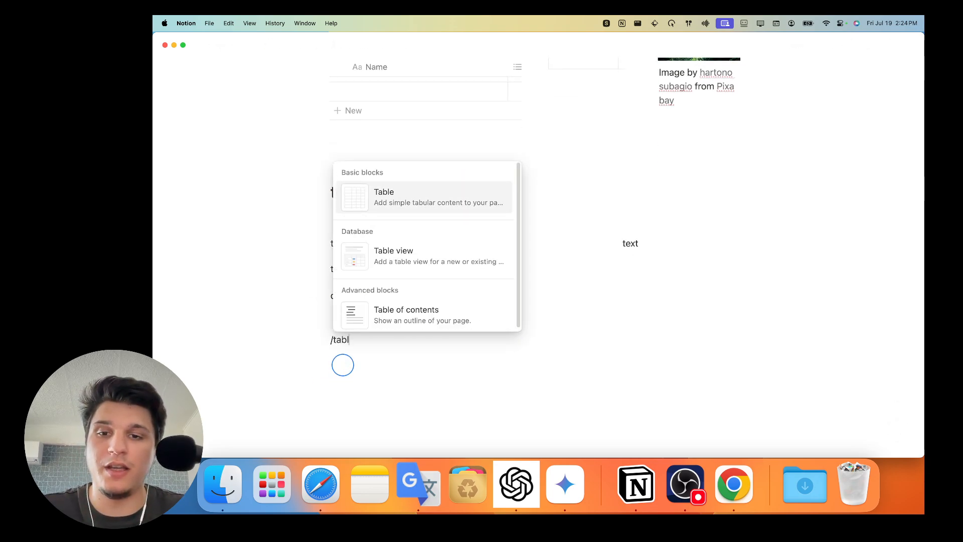
{"action": "key", "text": "Return"}
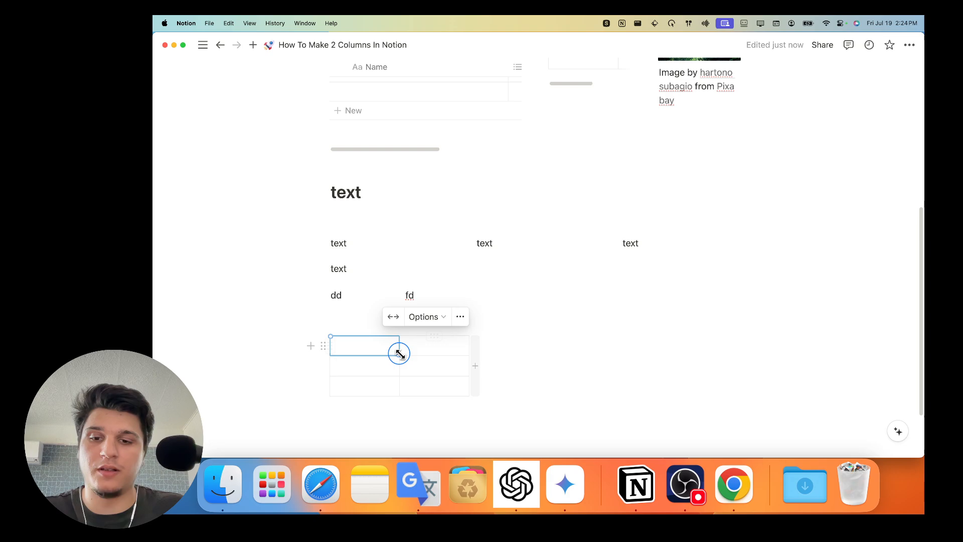
{"action": "left_click_drag", "start_coordinate": [398, 355], "coordinate": [423, 350]}
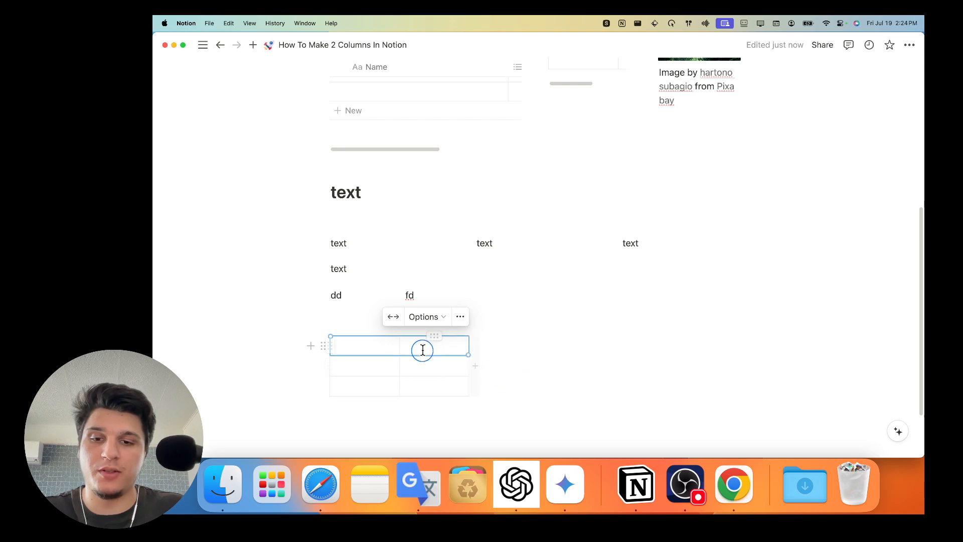
{"action": "left_click", "coordinate": [477, 368]}
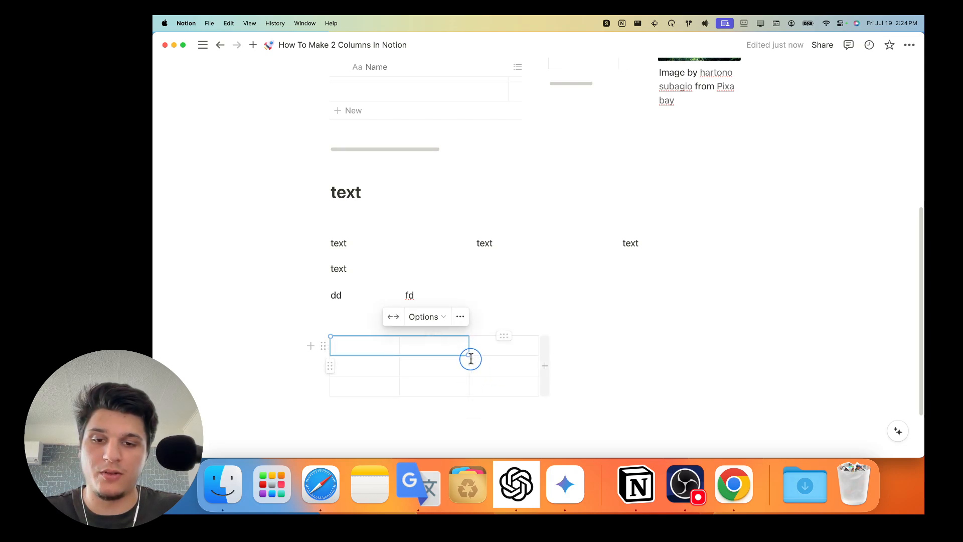
Step: Widen all three columns of the new table so it extends beyond the page's text width
{"action": "left_click_drag", "start_coordinate": [468, 362], "coordinate": [725, 357]}
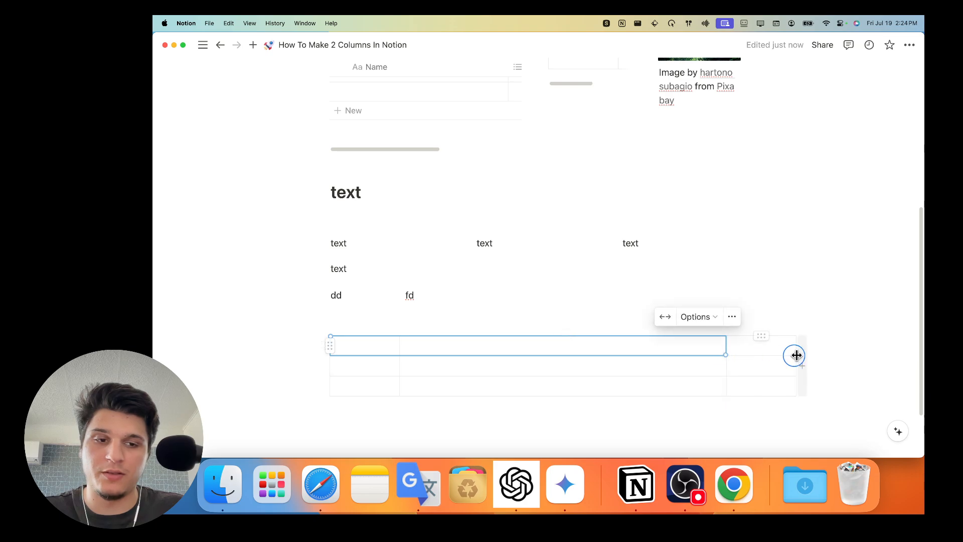
{"action": "left_click_drag", "start_coordinate": [797, 355], "coordinate": [875, 354]}
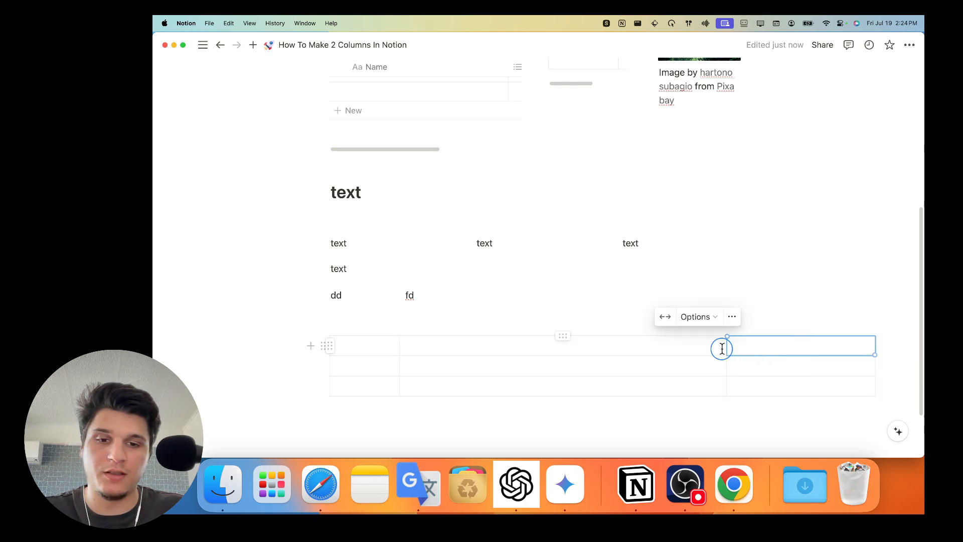
{"action": "left_click_drag", "start_coordinate": [398, 344], "coordinate": [488, 346]}
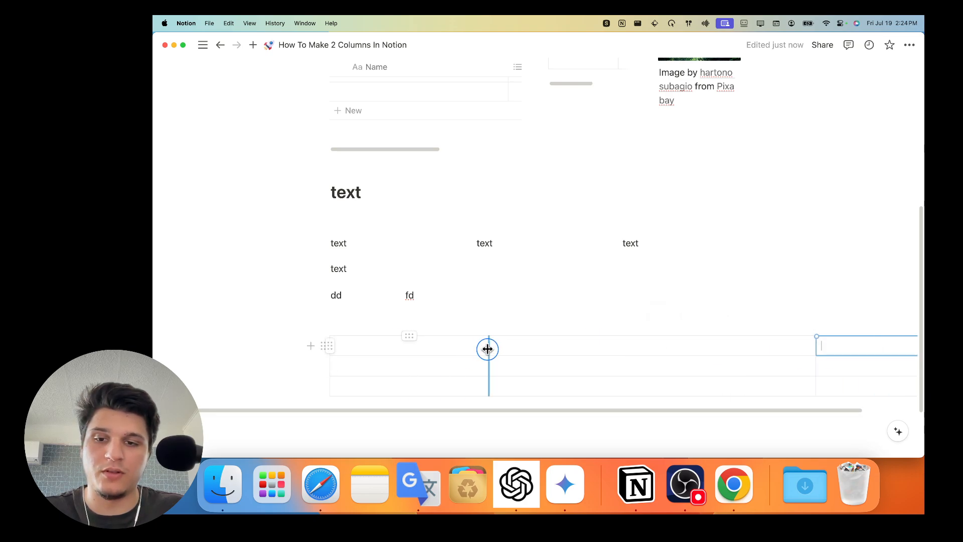
Step: Turn on the header row for the table's first row and give that row a light pinkish background color
{"action": "left_click", "coordinate": [329, 345]}
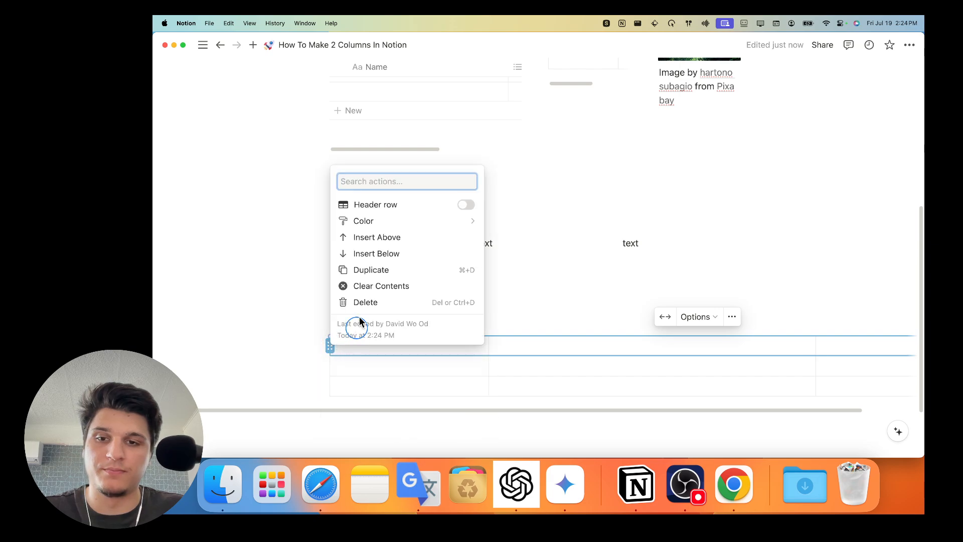
{"action": "mouse_move", "coordinate": [393, 221]}
{"action": "left_click", "coordinate": [496, 216]}
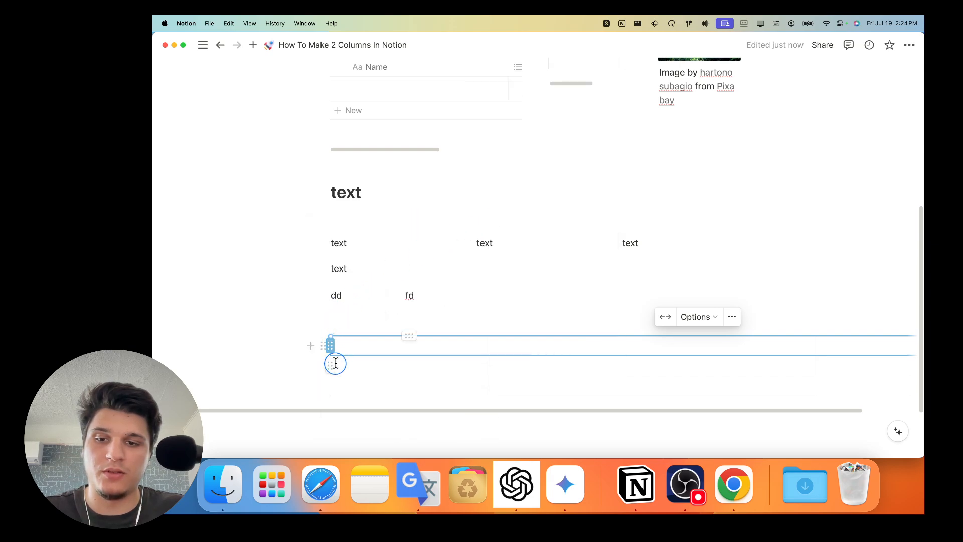
{"action": "left_click", "coordinate": [330, 345]}
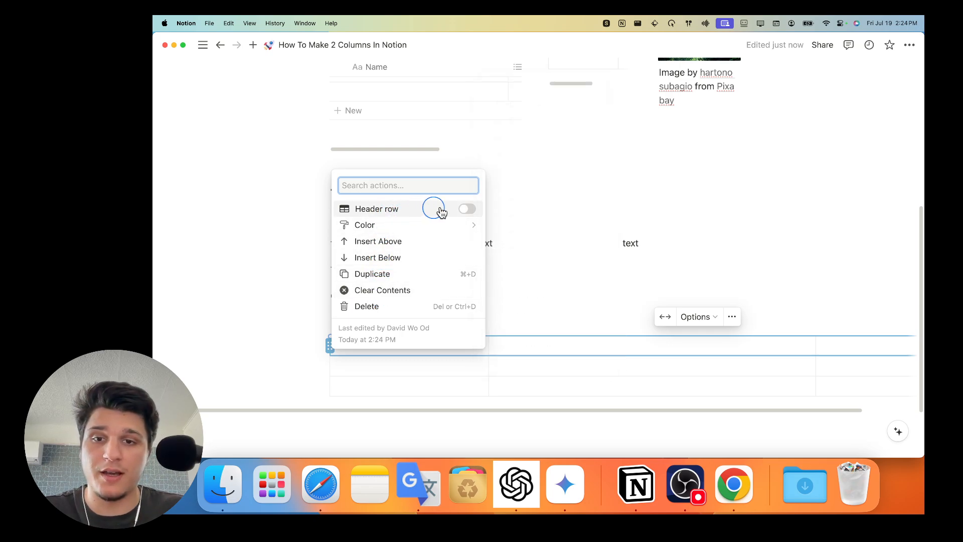
{"action": "left_click", "coordinate": [465, 209]}
{"action": "mouse_move", "coordinate": [473, 225]}
{"action": "left_click", "coordinate": [560, 326]}
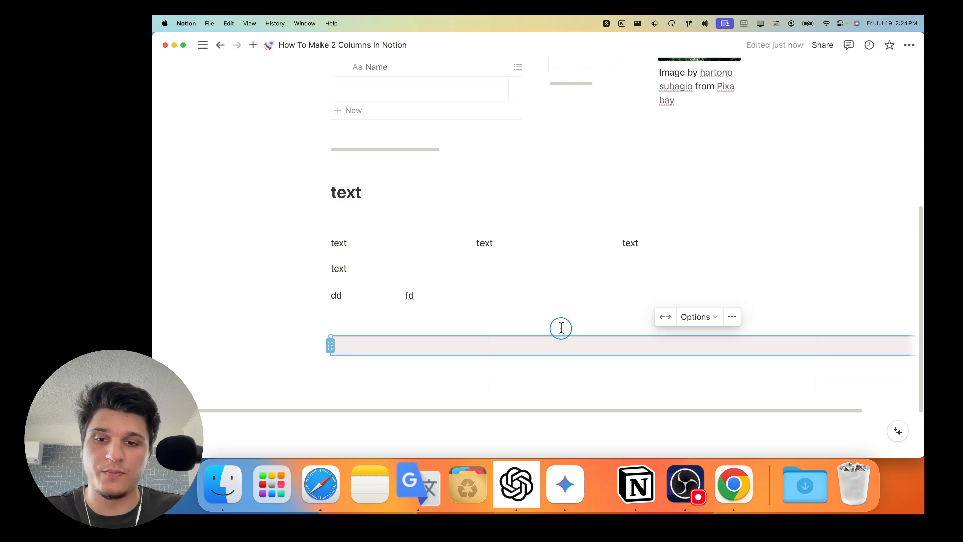
Step: Narrow the table's middle column until the whole table fits on the page
{"action": "scroll", "coordinate": [537, 380], "scroll_direction": "down", "scroll_amount": 2}
{"action": "left_click", "coordinate": [537, 349]}
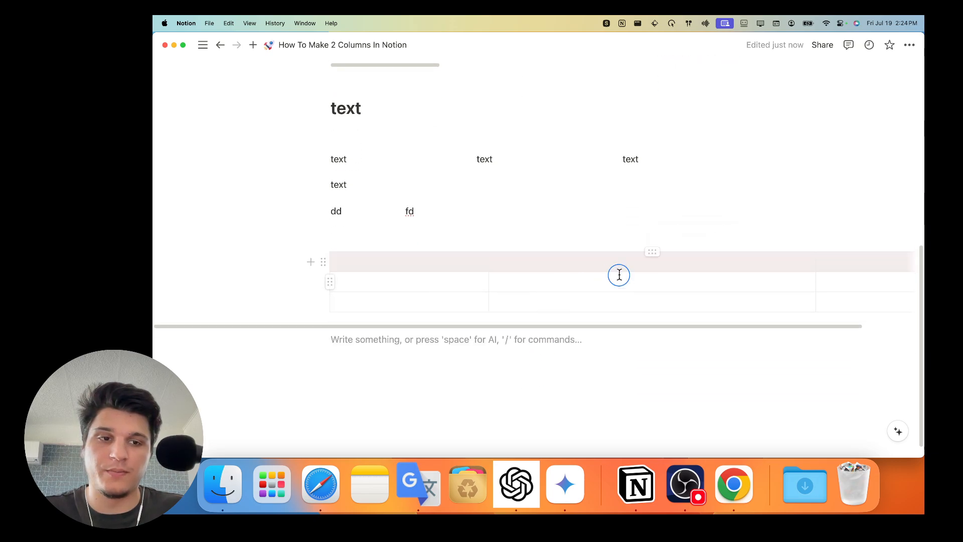
{"action": "left_click_drag", "start_coordinate": [651, 327], "coordinate": [851, 328]}
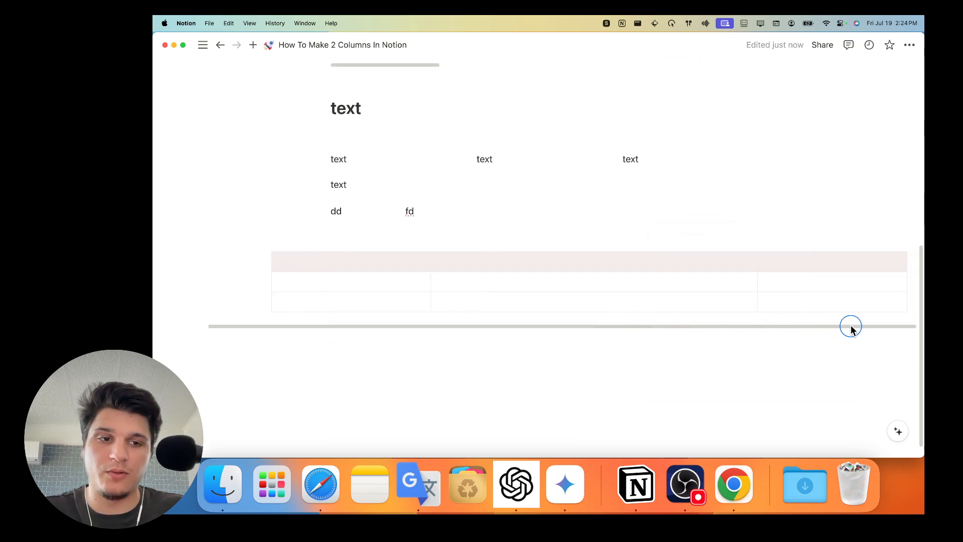
{"action": "left_click_drag", "start_coordinate": [757, 271], "coordinate": [477, 259]}
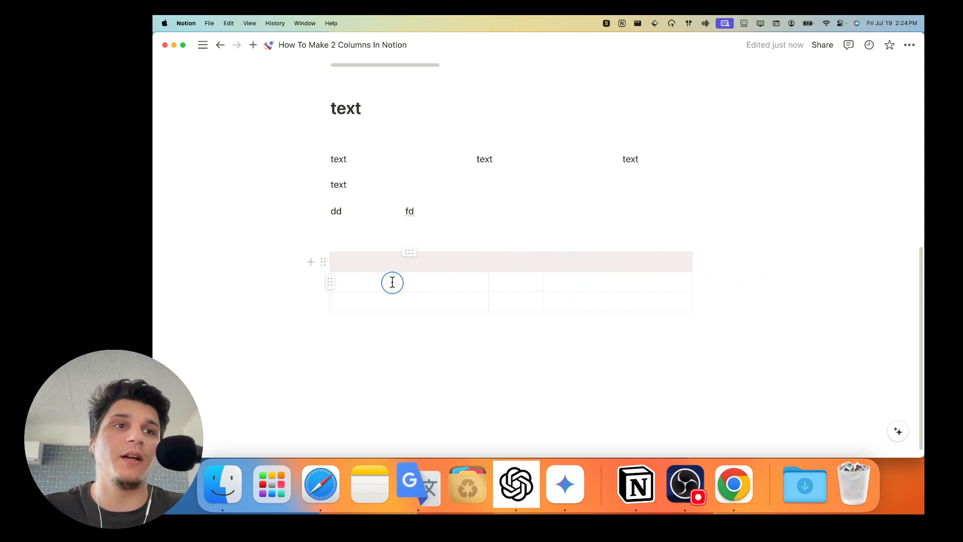
Step: Try to start a "/" block command inside the first cell of the table's second row
{"action": "left_click", "coordinate": [381, 285]}
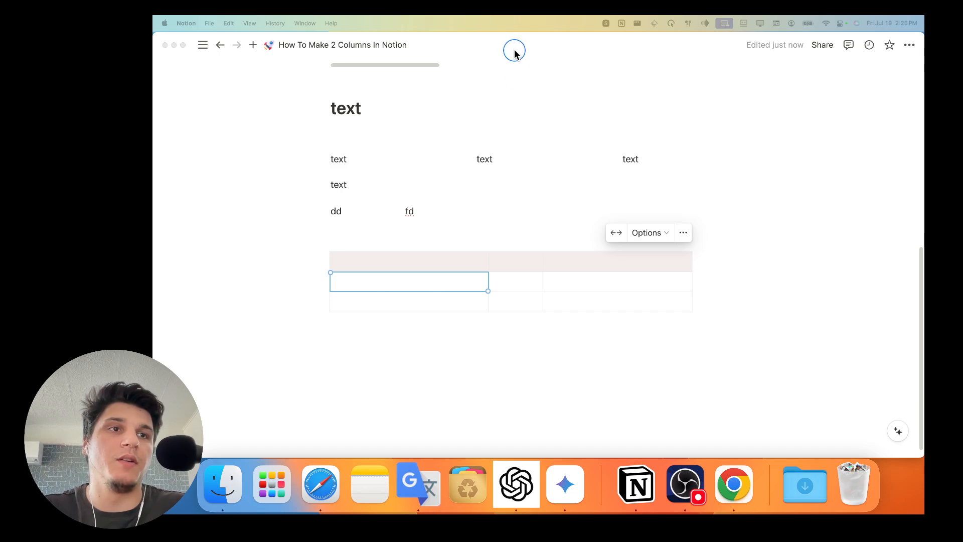
{"action": "left_click", "coordinate": [365, 279]}
{"action": "type", "text": "/"}
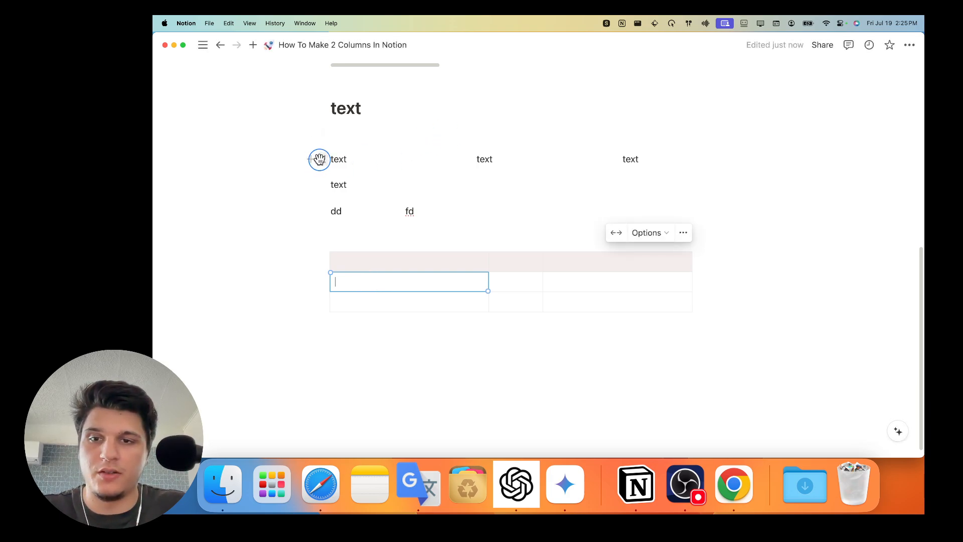
Step: Place a "text" line on each side of the table as columns and enter "dfdfd" in the first cell of its second row
{"action": "left_click_drag", "start_coordinate": [318, 158], "coordinate": [346, 284]}
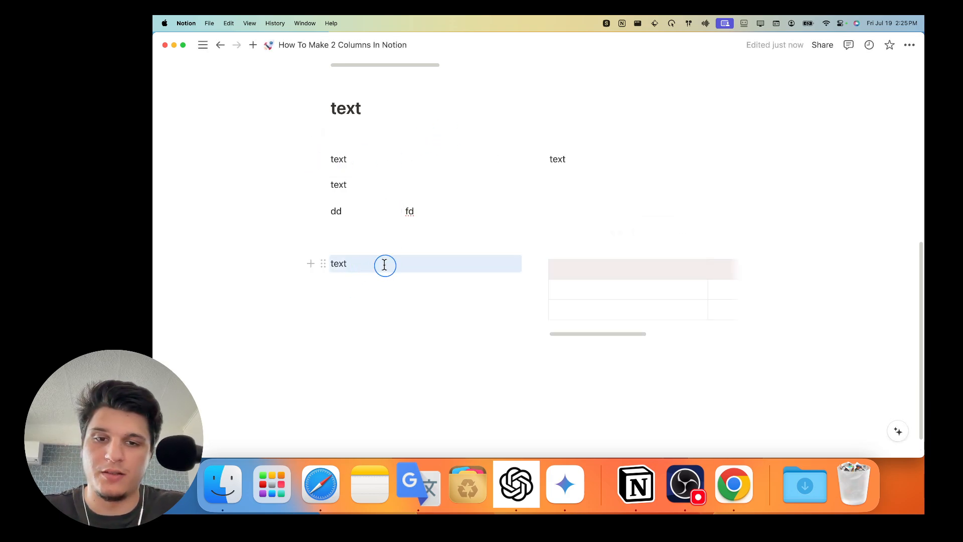
{"action": "left_click_drag", "start_coordinate": [324, 159], "coordinate": [652, 287]}
{"action": "left_click", "coordinate": [565, 281]}
{"action": "type", "text": "dfdfd"}
{"action": "key", "text": "Return"}
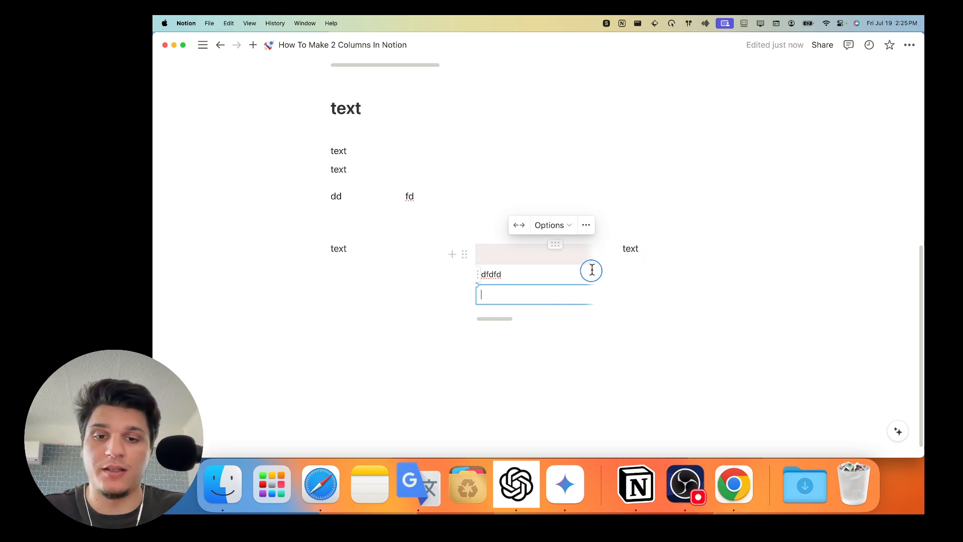
Step: Insert a nested 2 columns block with "/c2" below the "text" line in the column before the table
{"action": "left_click", "coordinate": [370, 265]}
{"action": "left_click", "coordinate": [367, 251]}
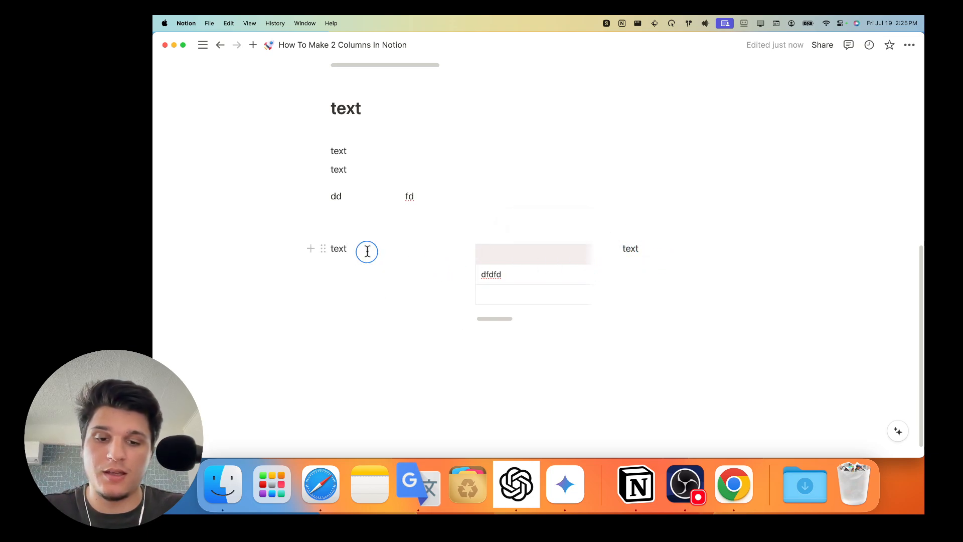
{"action": "key", "text": "Return"}
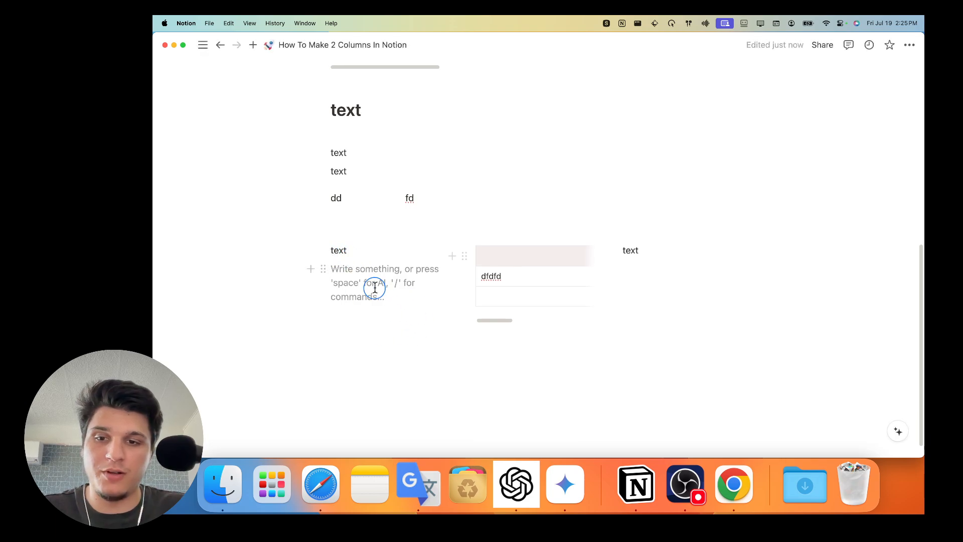
{"action": "type", "text": "/x"}
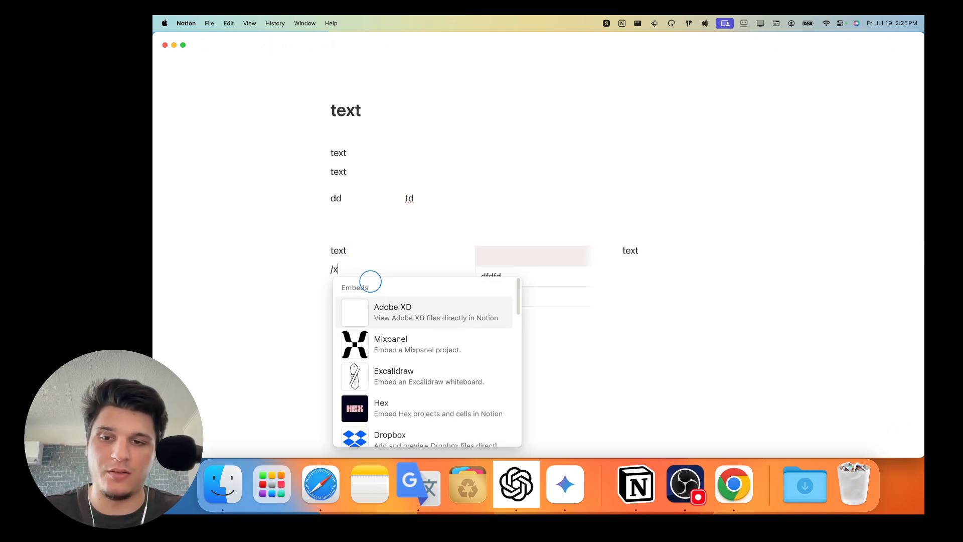
{"action": "key", "text": "BackSpace"}
{"action": "type", "text": "c1"}
{"action": "key", "text": "BackSpace"}
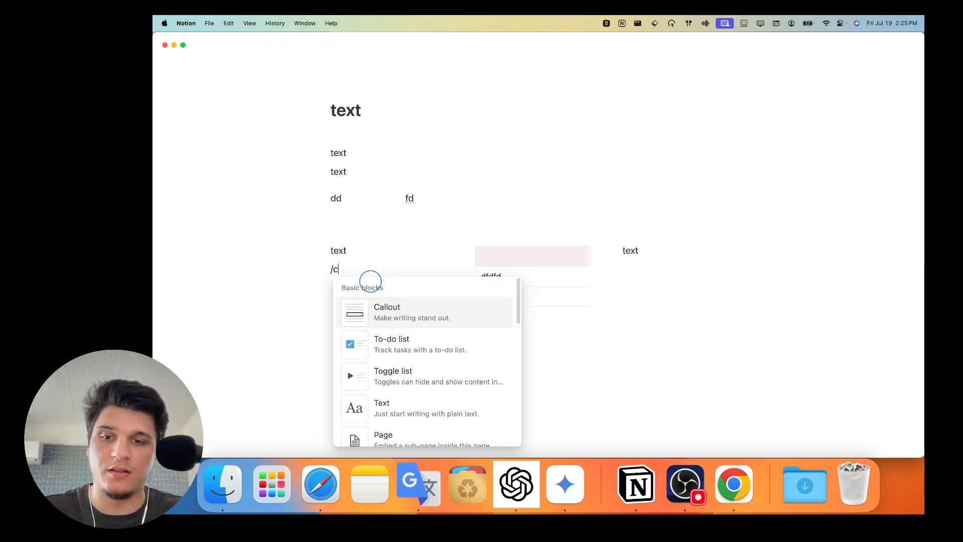
{"action": "type", "text": "2"}
{"action": "key", "text": "Return"}
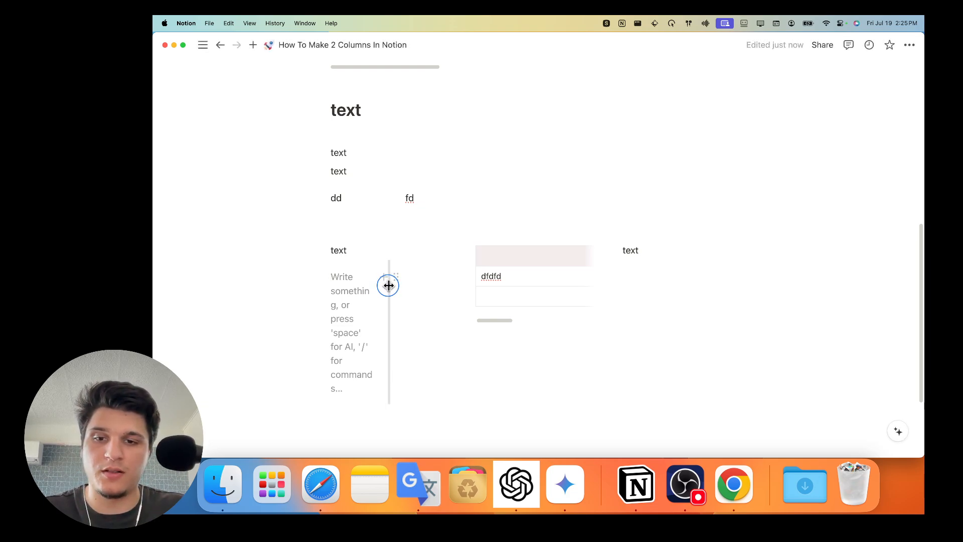
Step: Fill the nested columns with "dsd" in the first and "sds" in the second
{"action": "left_click_drag", "start_coordinate": [389, 285], "coordinate": [448, 289]}
{"action": "left_click", "coordinate": [355, 286]}
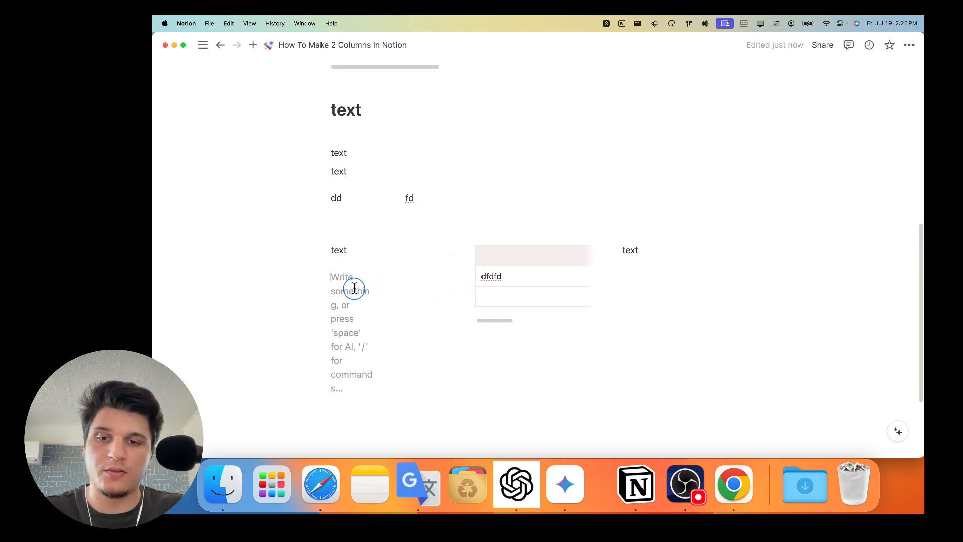
{"action": "type", "text": "dsd"}
{"action": "left_click", "coordinate": [421, 286]}
{"action": "type", "text": "sds"}
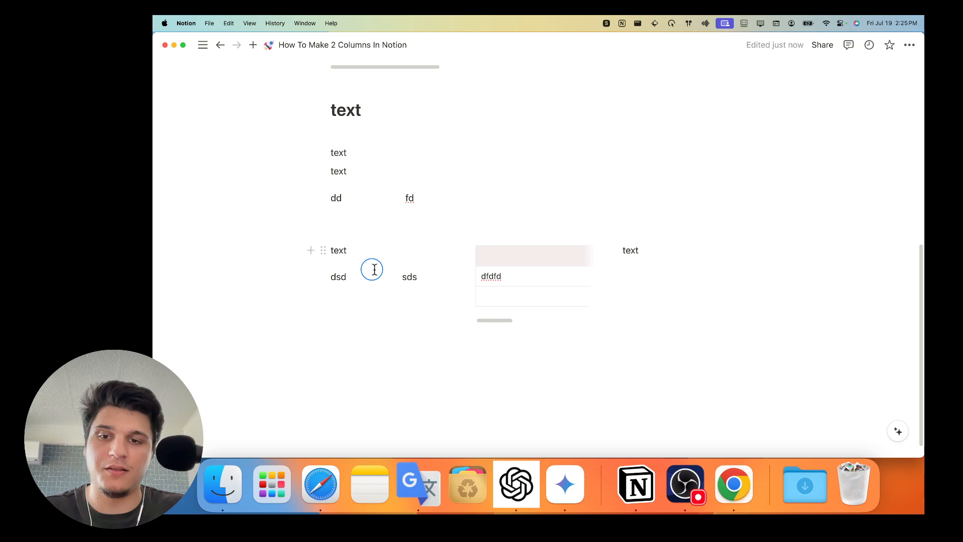
Step: Turn the "text" line above the nested columns into a Heading 2 block
{"action": "left_click", "coordinate": [323, 250]}
{"action": "left_click", "coordinate": [321, 255]}
{"action": "left_click", "coordinate": [321, 255]}
{"action": "mouse_move", "coordinate": [292, 243]}
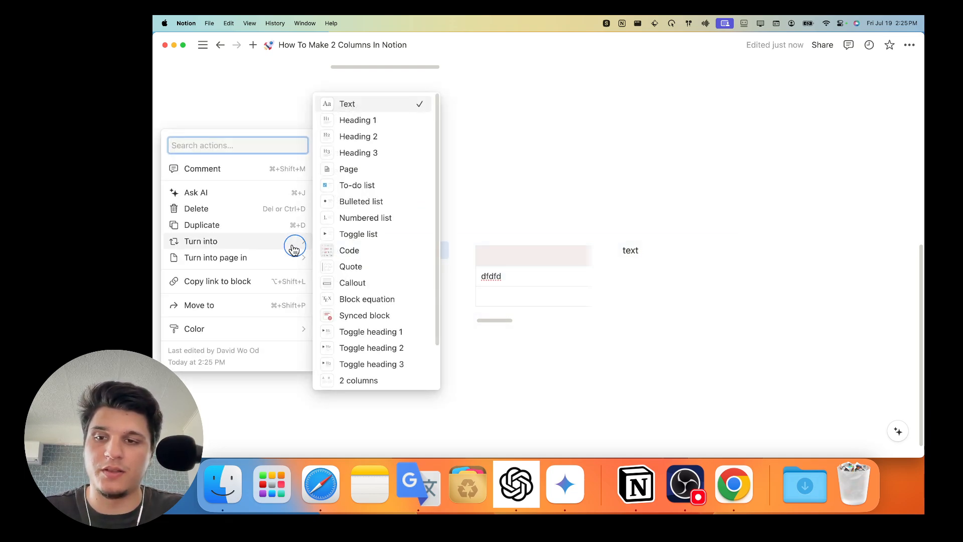
{"action": "left_click", "coordinate": [365, 134]}
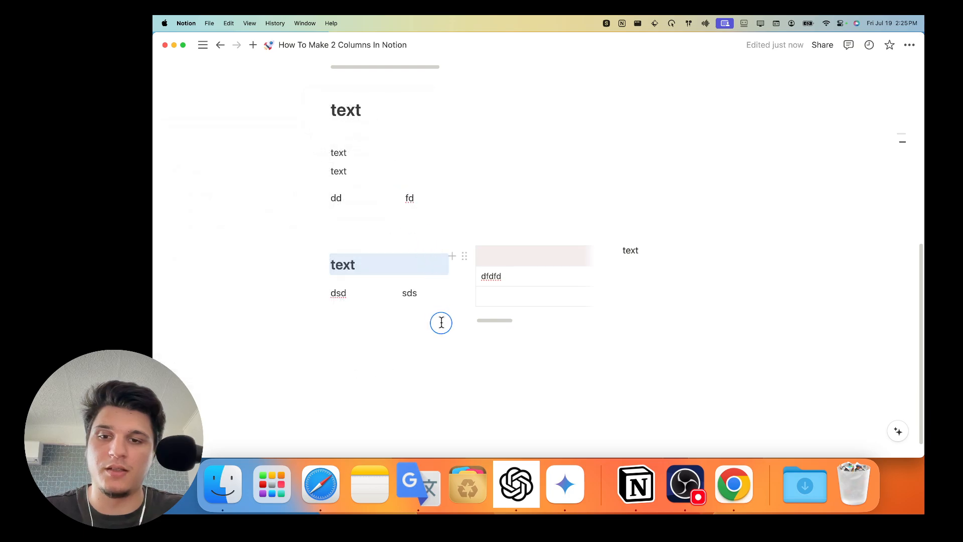
{"action": "left_click", "coordinate": [429, 323]}
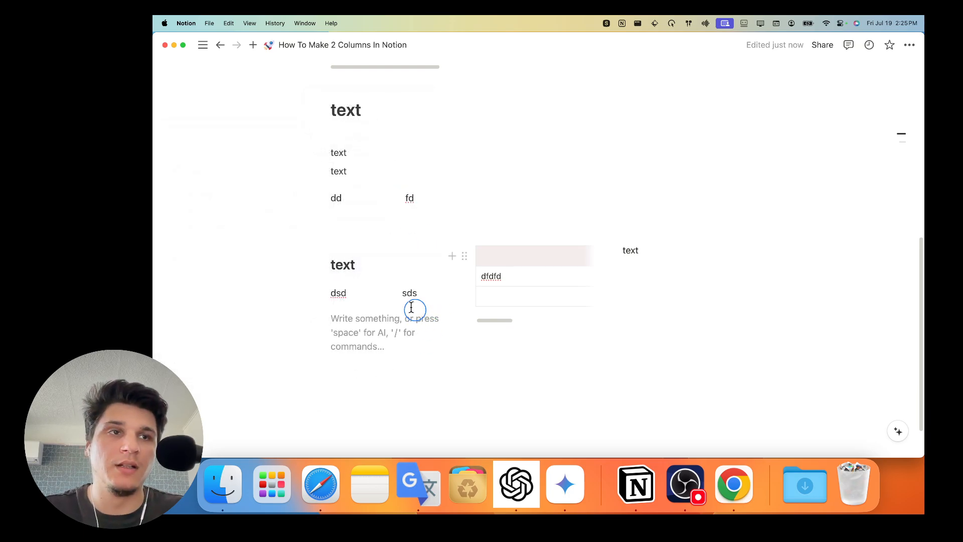
Step: Replace the "dsd" text in the first nested column with "C"
{"action": "left_click_drag", "start_coordinate": [352, 287], "coordinate": [331, 286]}
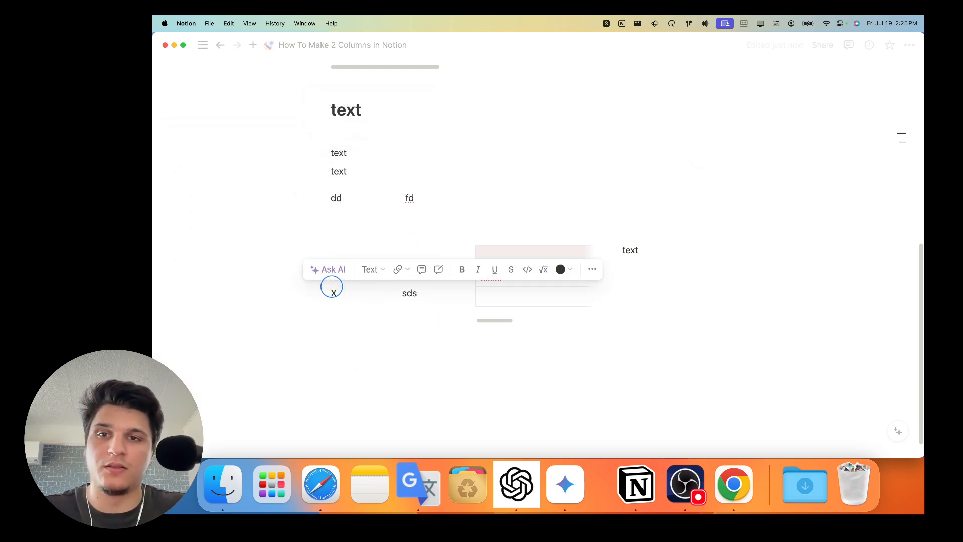
{"action": "type", "text": "Xo"}
{"action": "key", "text": "BackSpace"}
{"action": "type", "text": "c"}
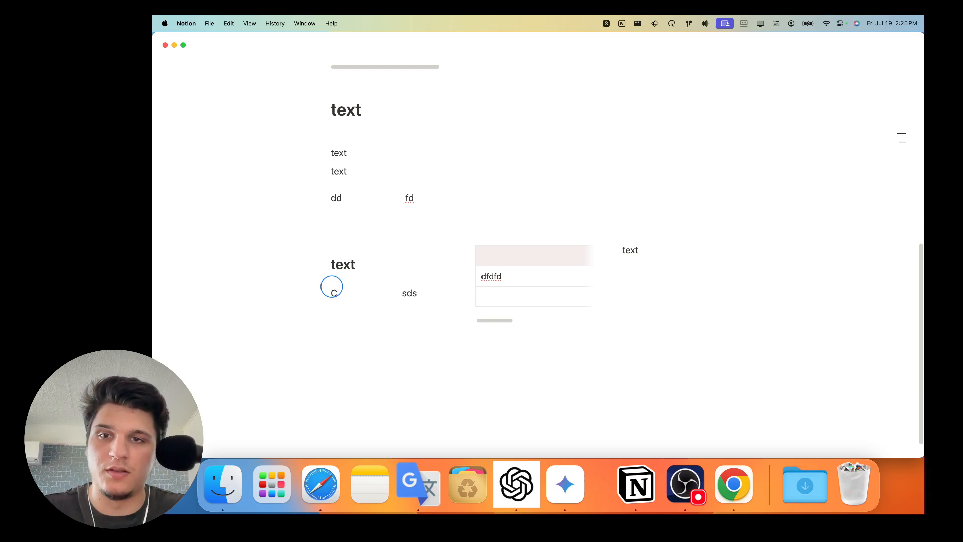
{"action": "scroll", "coordinate": [414, 293], "scroll_direction": "up", "scroll_amount": 5}
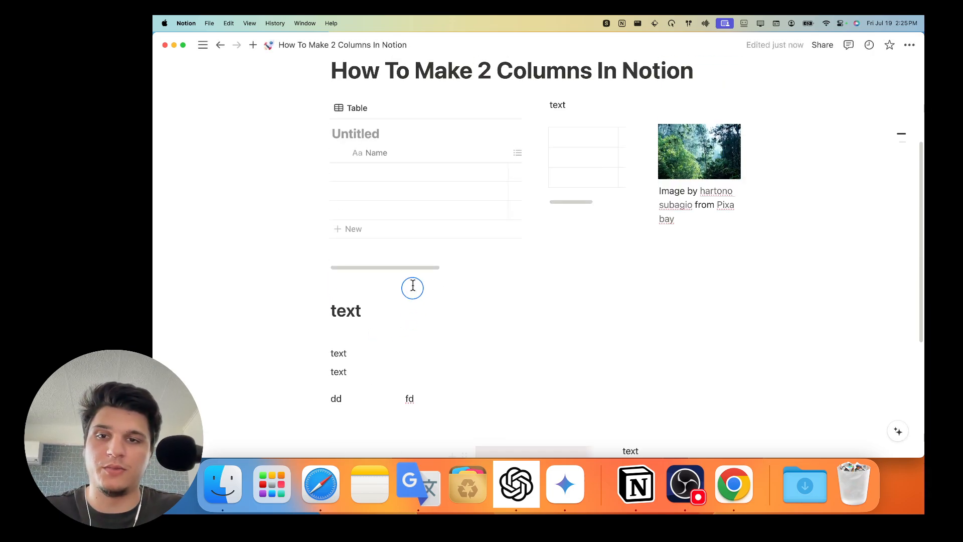
{"action": "scroll", "coordinate": [501, 258], "scroll_direction": "up", "scroll_amount": 3}
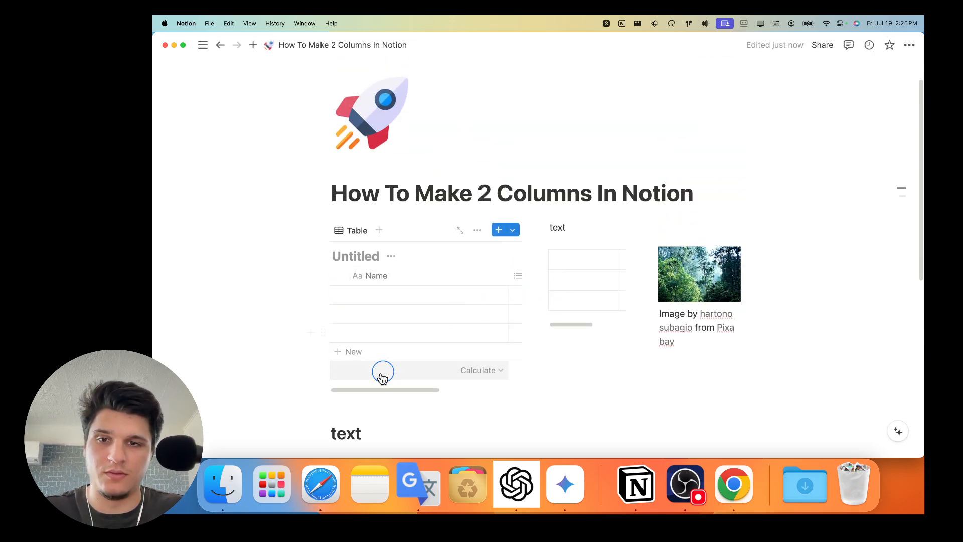